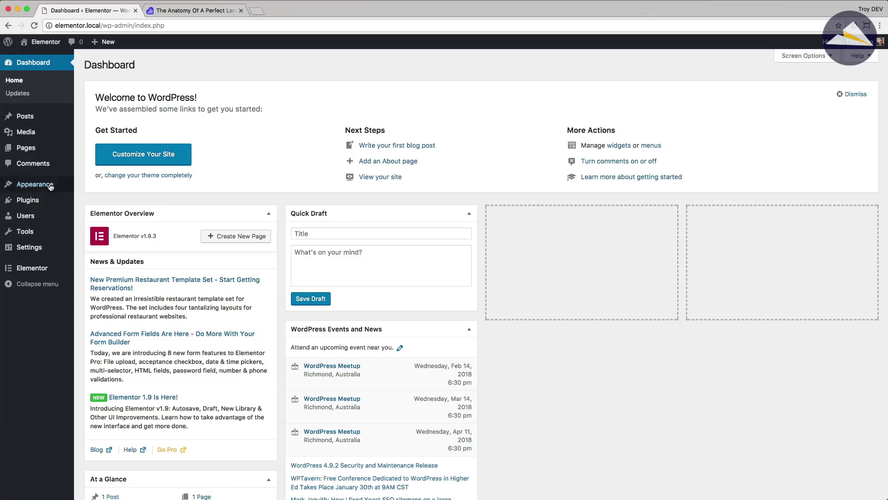
Step: Review the installed plugins, then start a new WordPress page
mouse_move(27, 203)
click(119, 256)
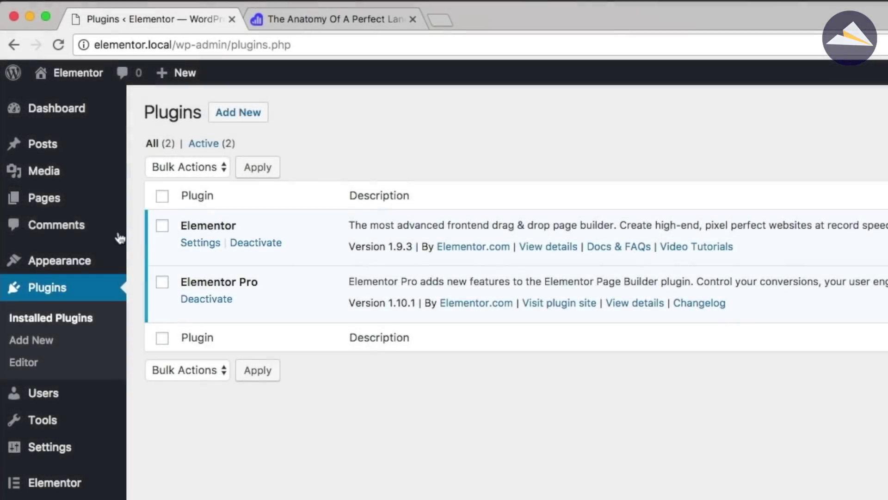
mouse_move(54, 199)
click(159, 224)
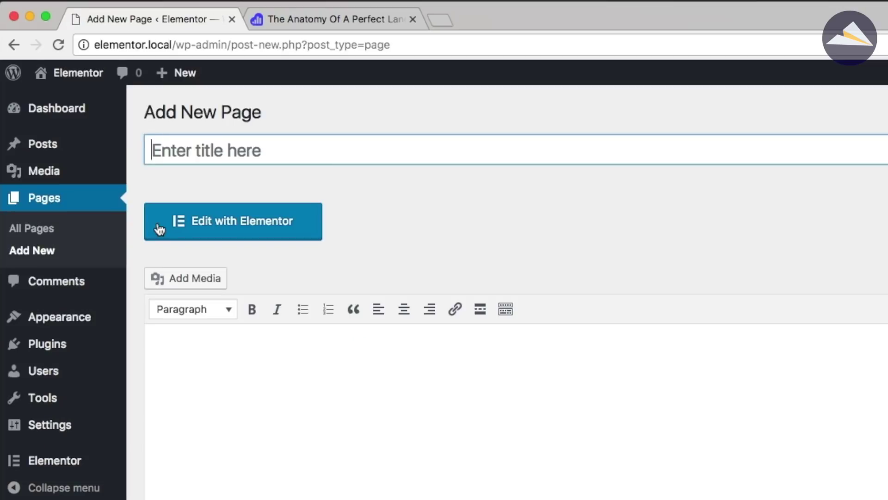
Step: Title the page 'Landing Page', apply the Elementor Canvas template, and publish it
text(Landing Page)
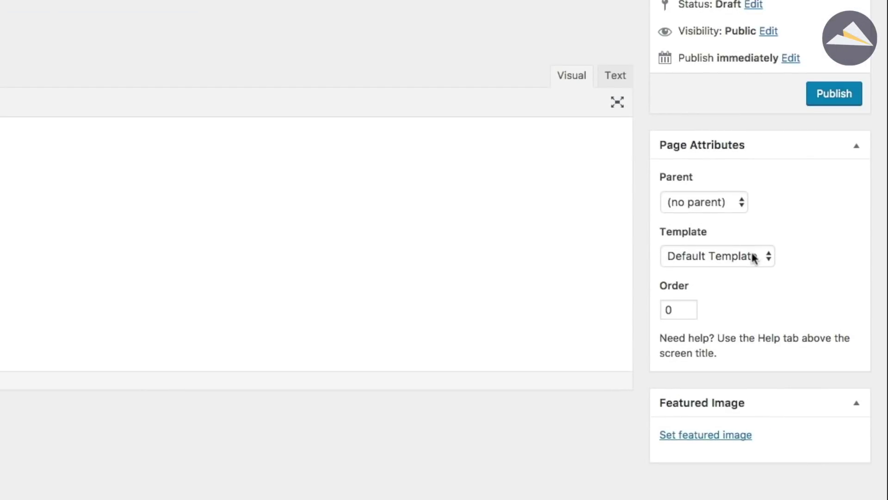
click(754, 256)
click(748, 273)
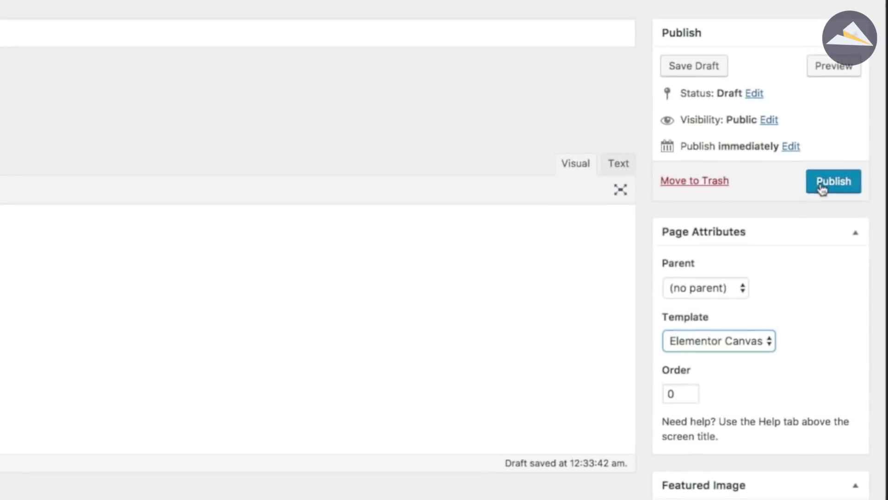
click(821, 186)
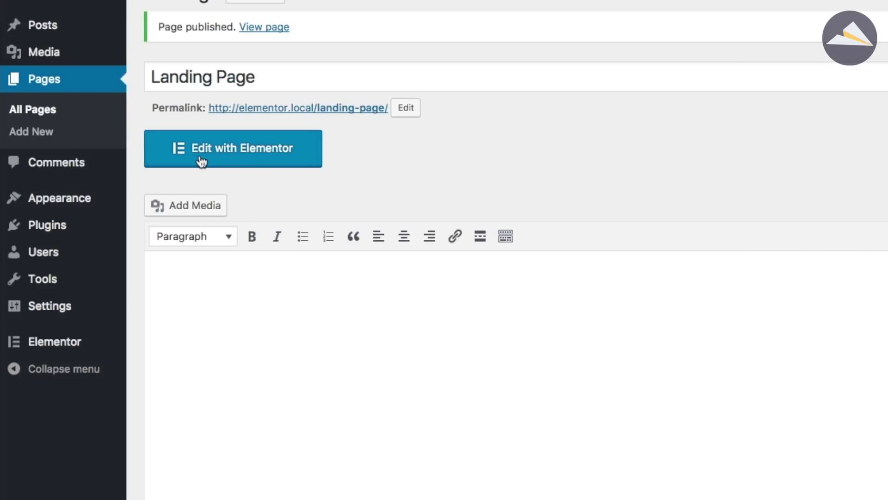
Step: Open Landing Page in the Elementor editor, checking the infographic tab for reference
click(235, 161)
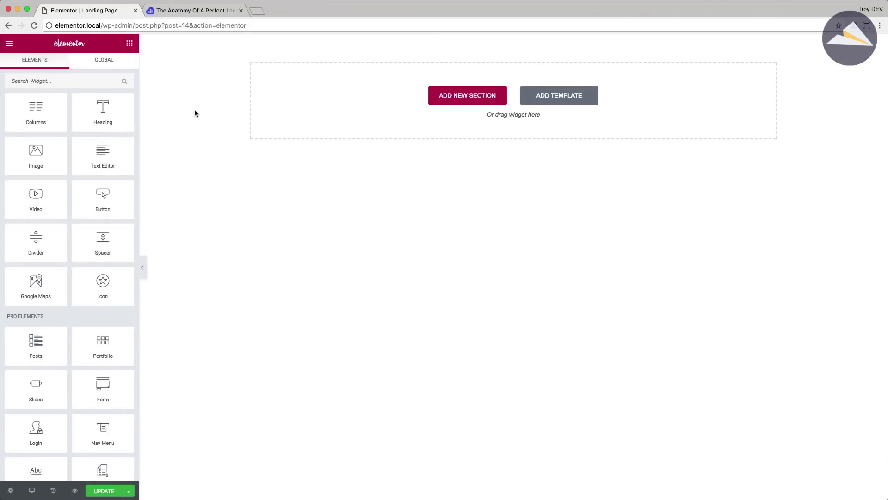
click(191, 12)
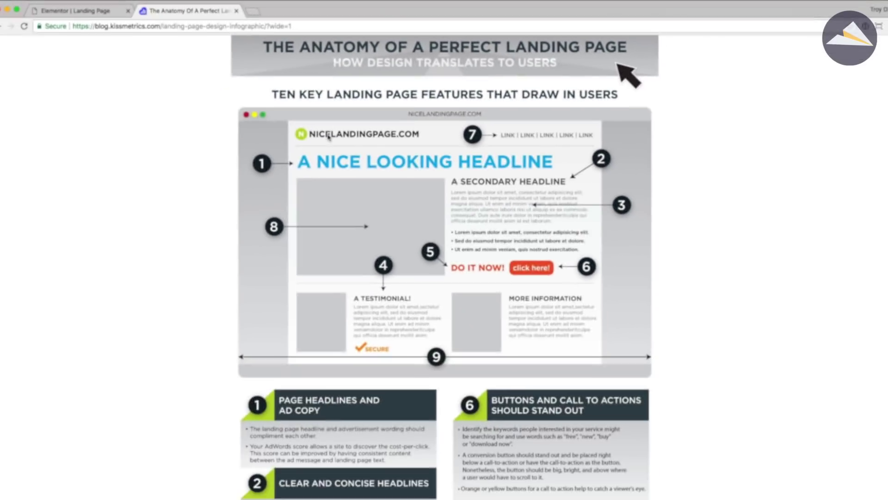
click(80, 11)
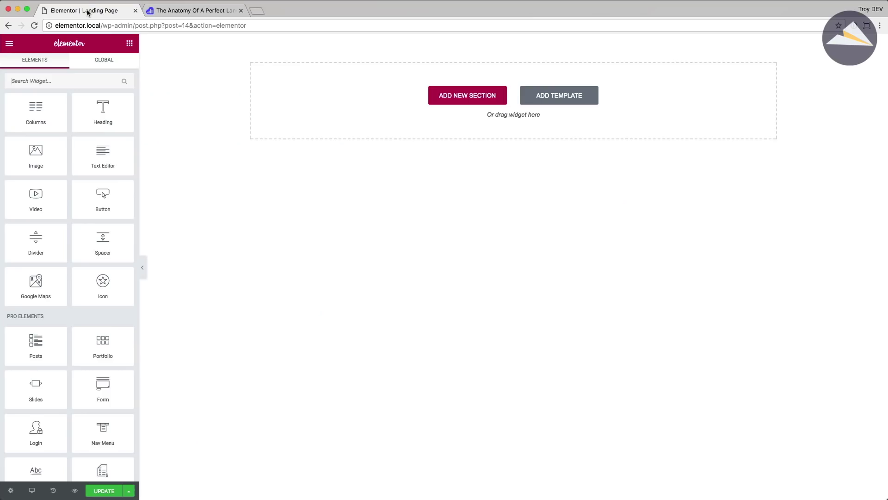
Step: Add an Image widget with the ACME logo from the Media Library, aligned left
drag(36, 153, 453, 96)
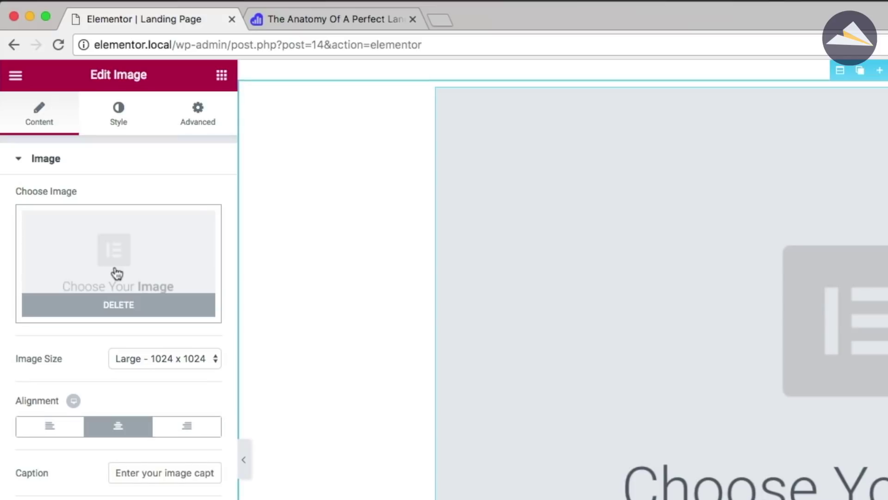
click(117, 273)
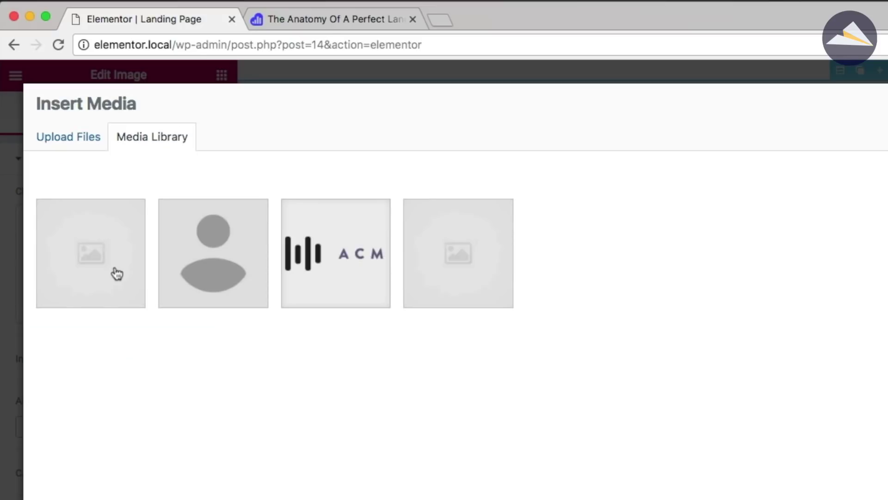
click(331, 260)
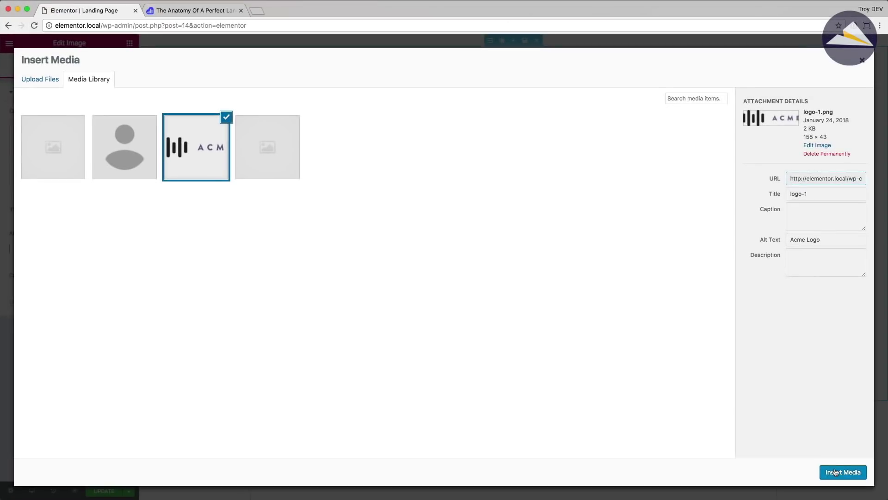
click(842, 472)
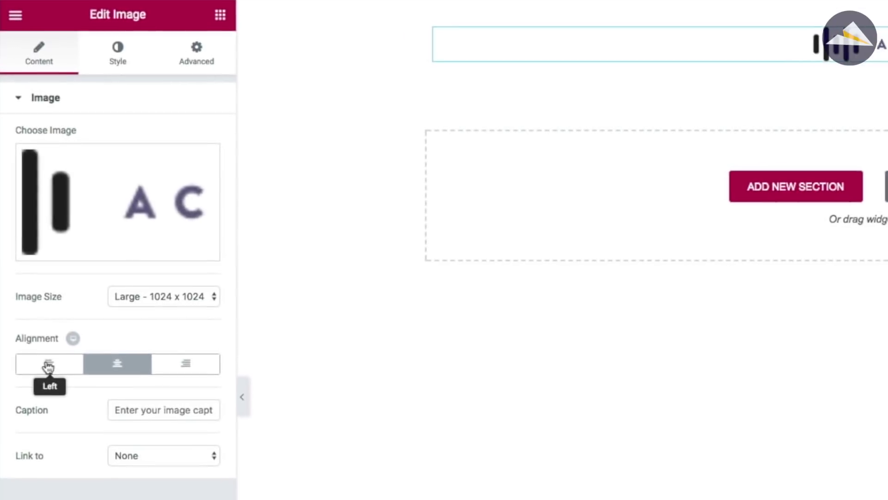
click(48, 368)
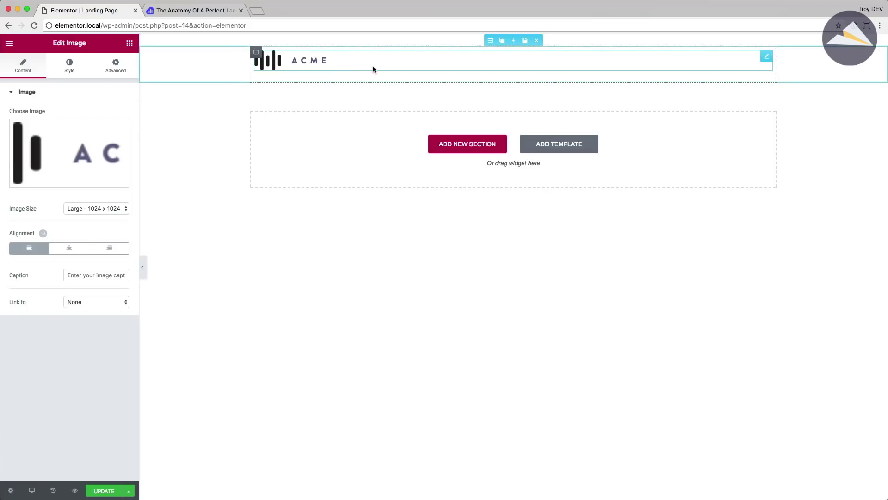
click(130, 44)
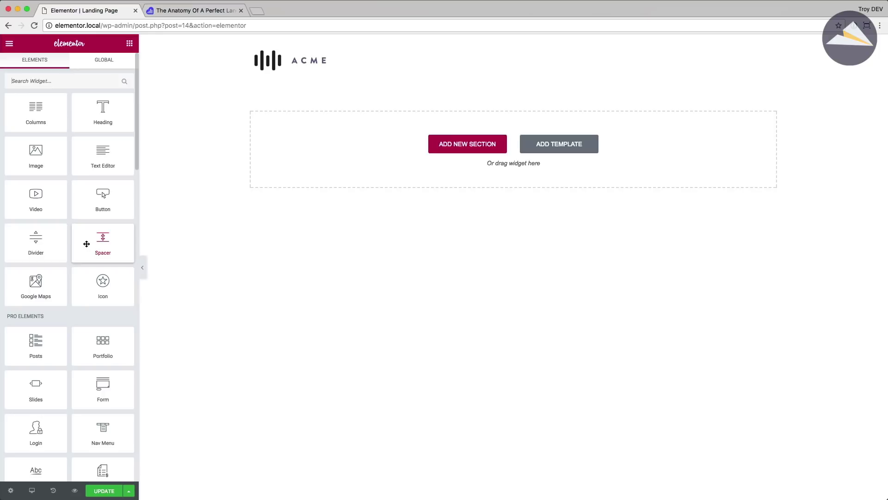
Step: Add a dashed Divider below the logo with colour alpha about 0.3, comparing against the infographic
drag(36, 239, 340, 74)
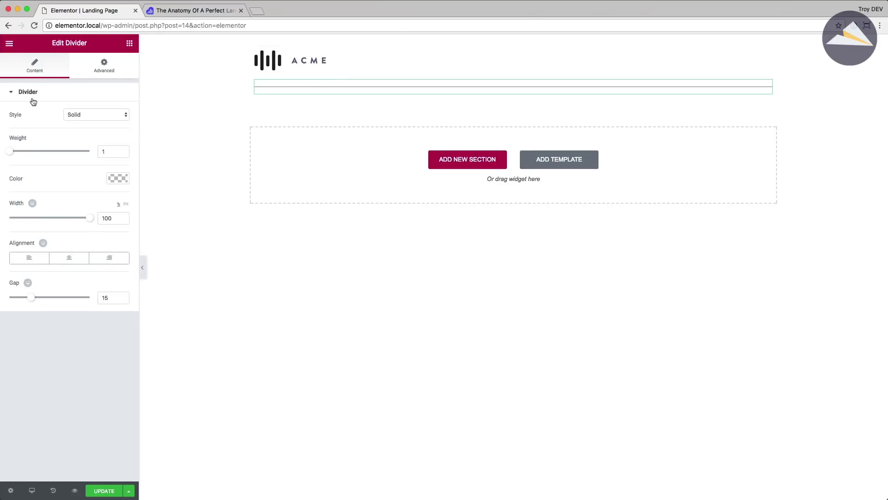
click(77, 117)
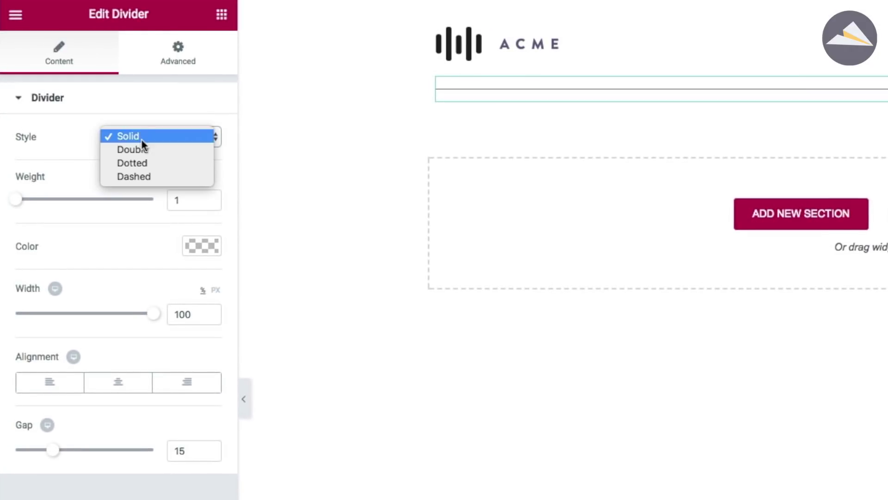
click(140, 176)
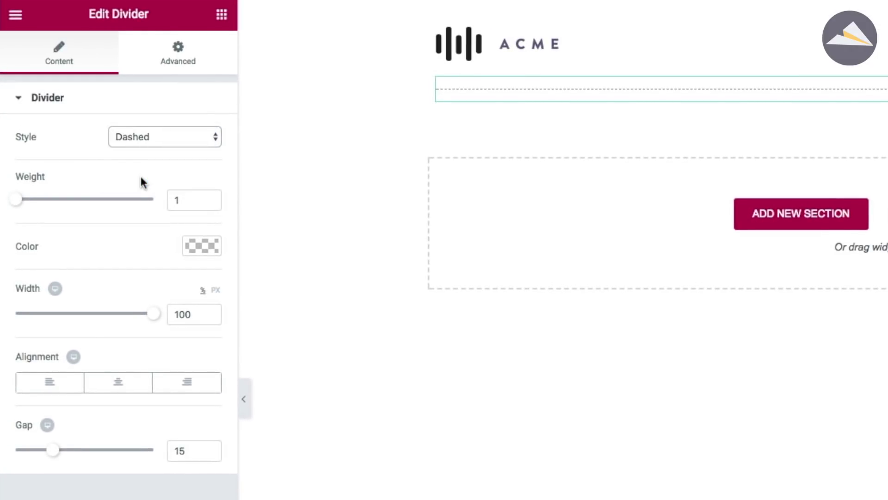
click(201, 246)
drag(208, 275, 212, 379)
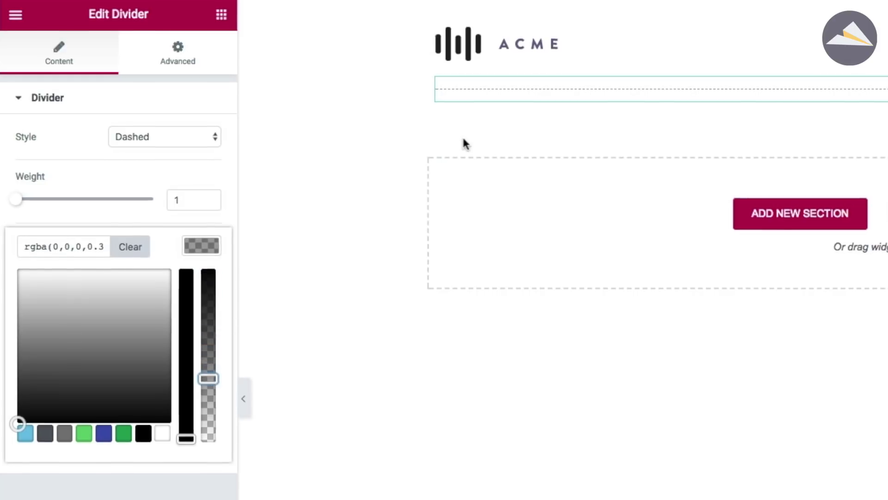
click(192, 10)
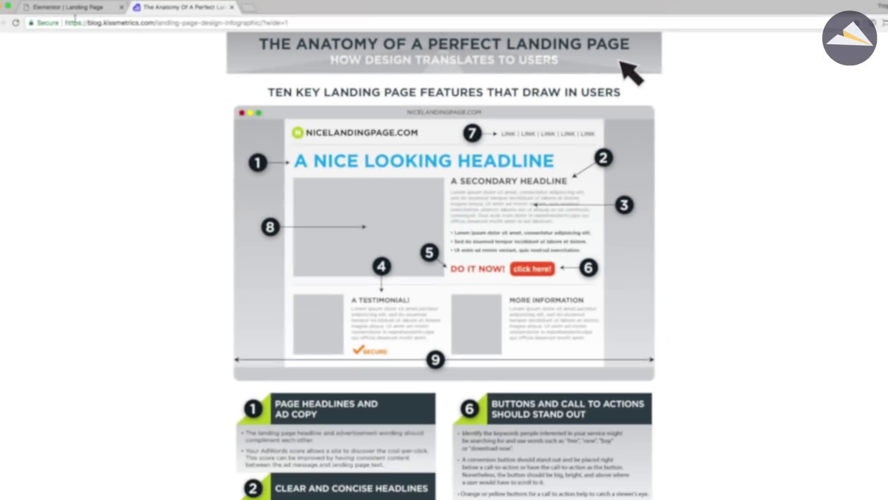
click(88, 12)
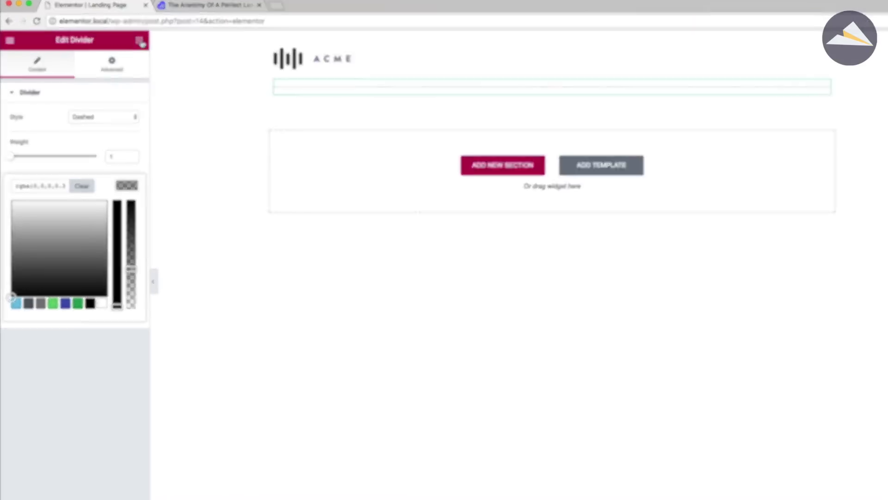
Step: Add a Heading widget below the divider with #000000 text colour and 42 px size
click(130, 43)
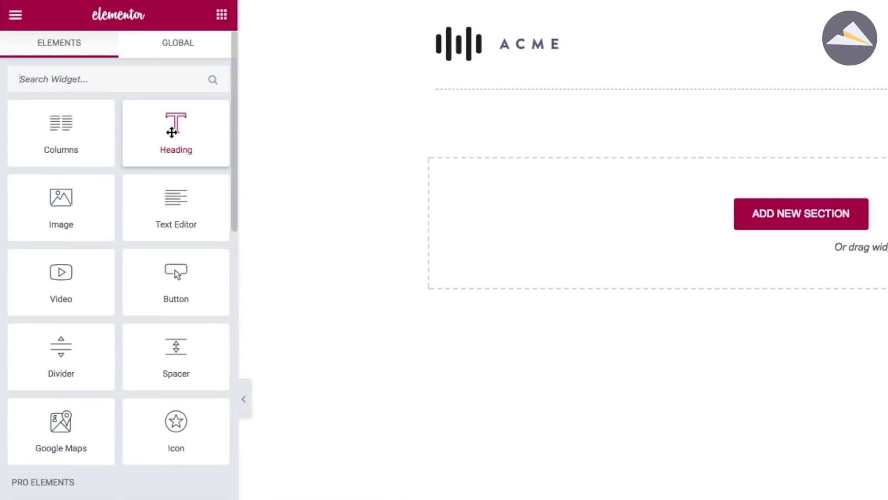
drag(172, 133, 529, 100)
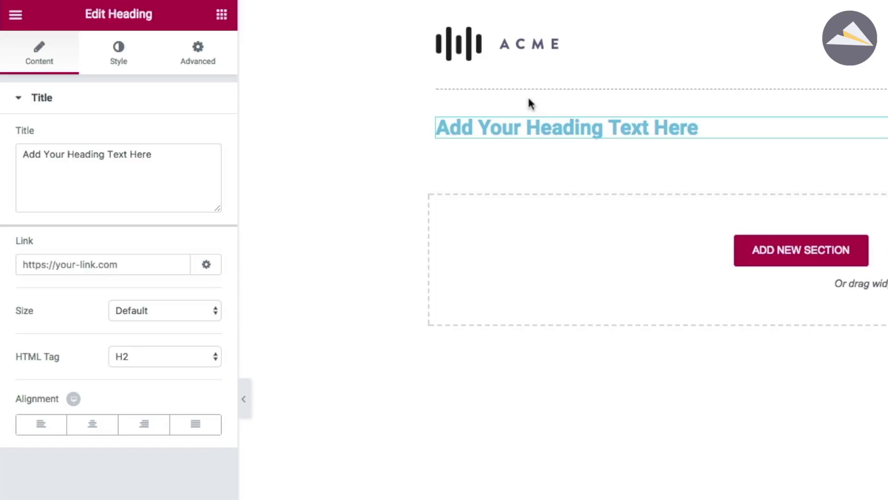
click(119, 56)
click(190, 135)
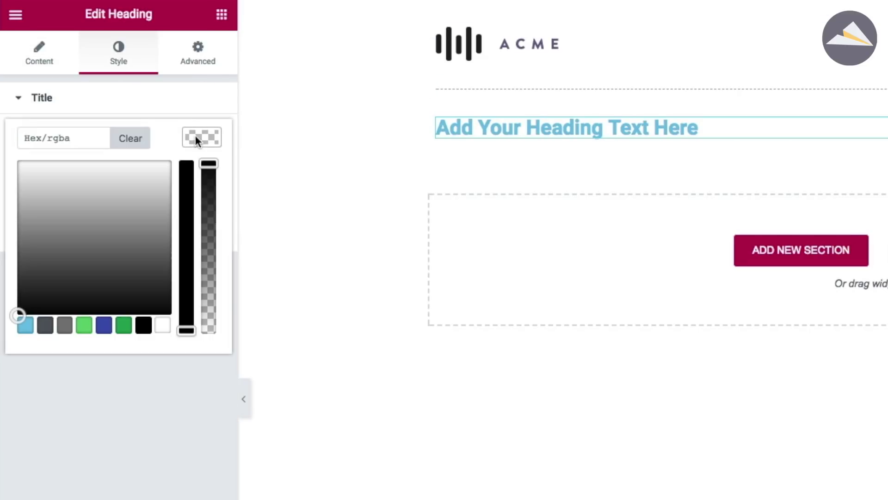
click(143, 326)
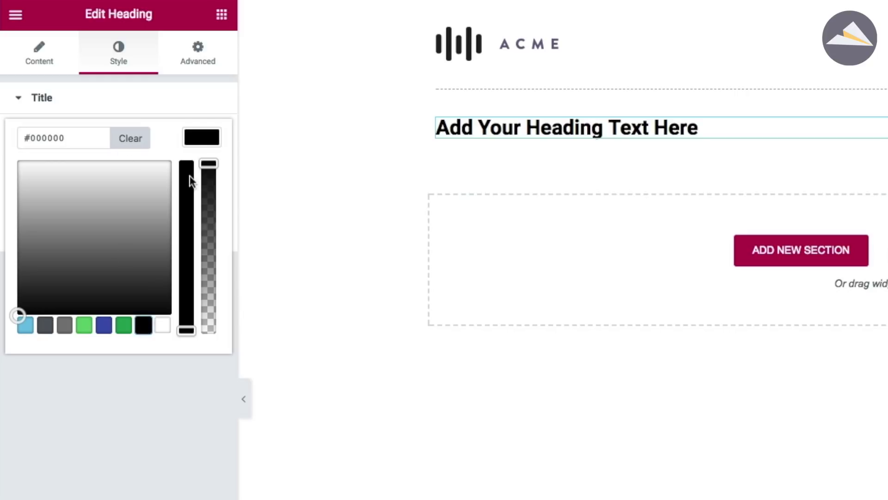
click(199, 140)
click(200, 185)
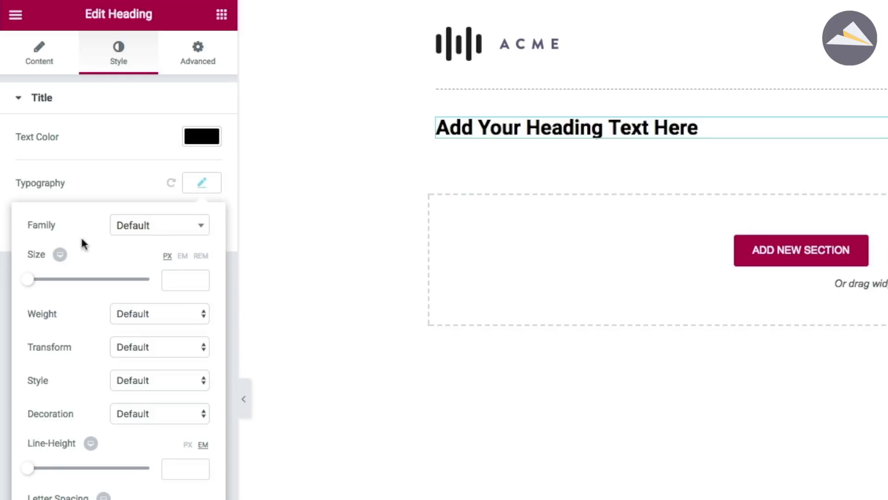
drag(30, 290, 58, 287)
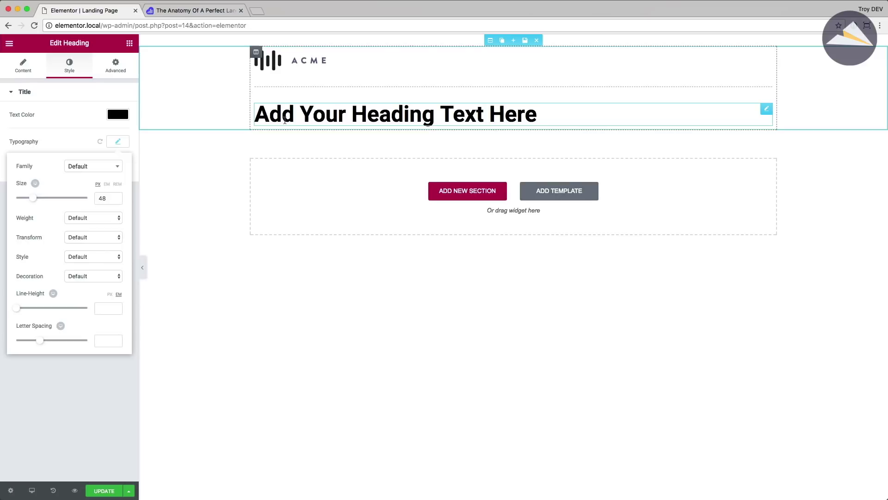
Step: Replace the heading with 'A Big Bold Headline with Benefits…Grab Their Attention' and view the anatomy infographic
double_click(285, 120)
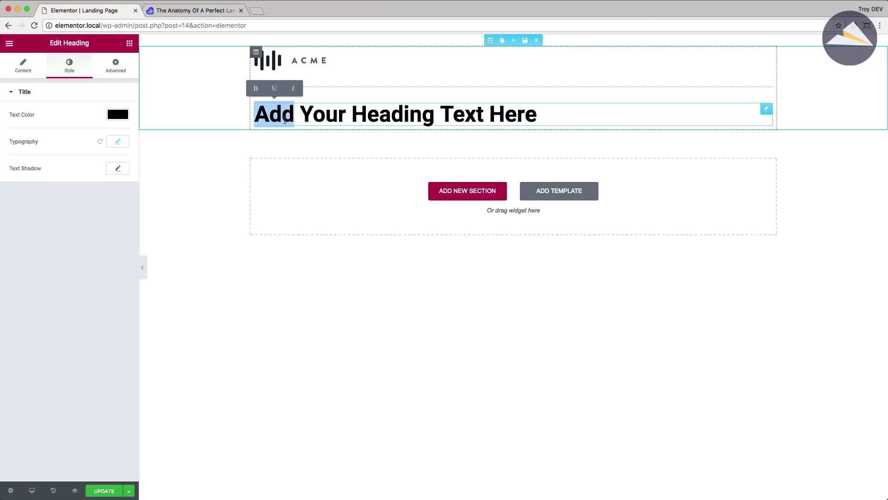
triple_click(285, 119)
text(A B)
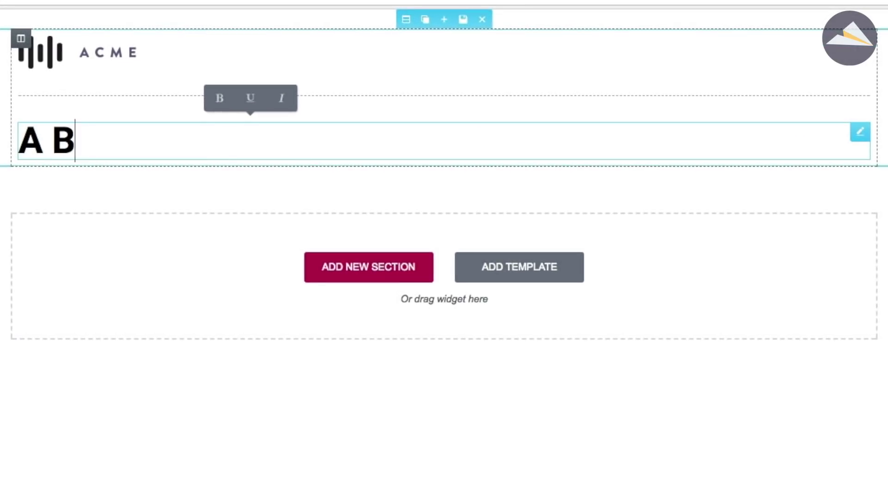
text(ig Bold Headl)
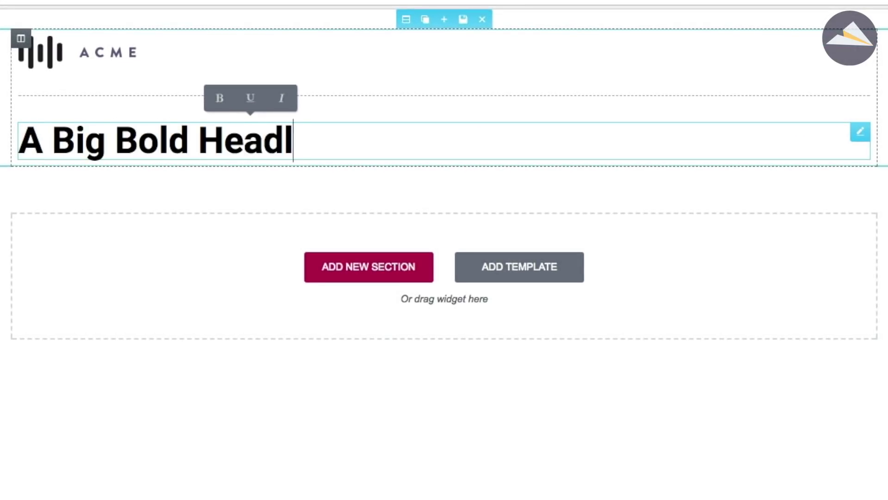
text(ine with Benefi)
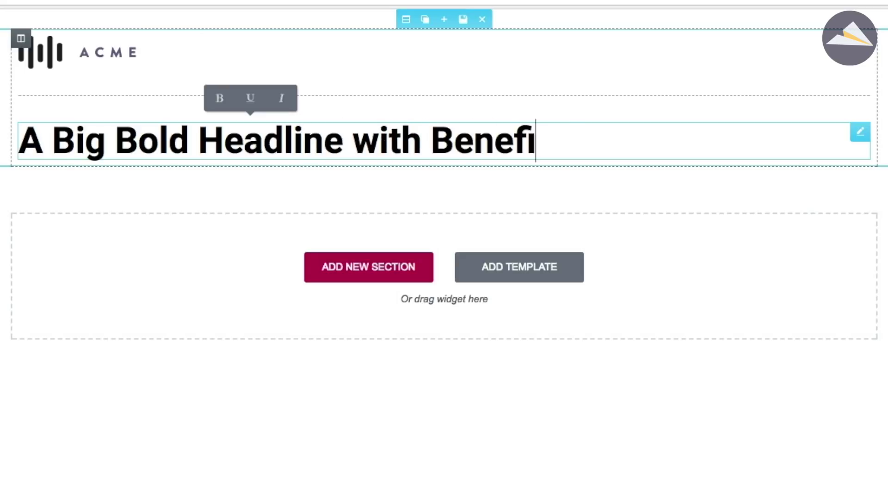
text(for the Cust)
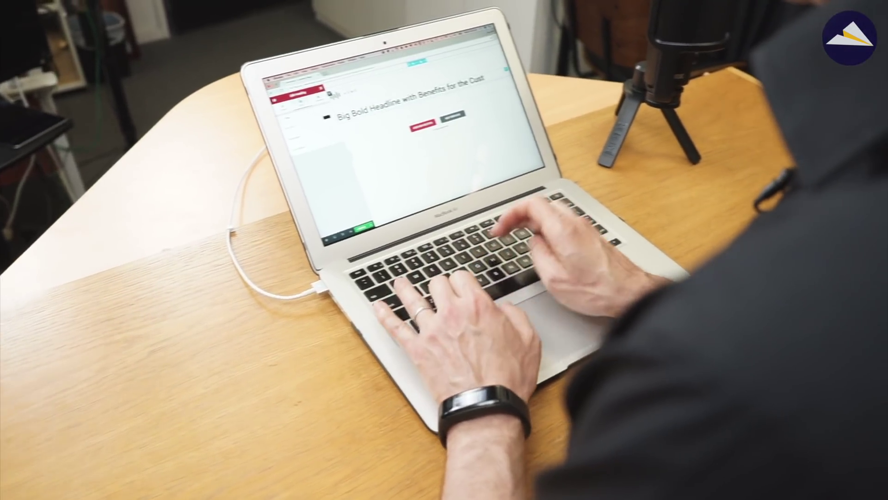
text(omer to Grab Their)
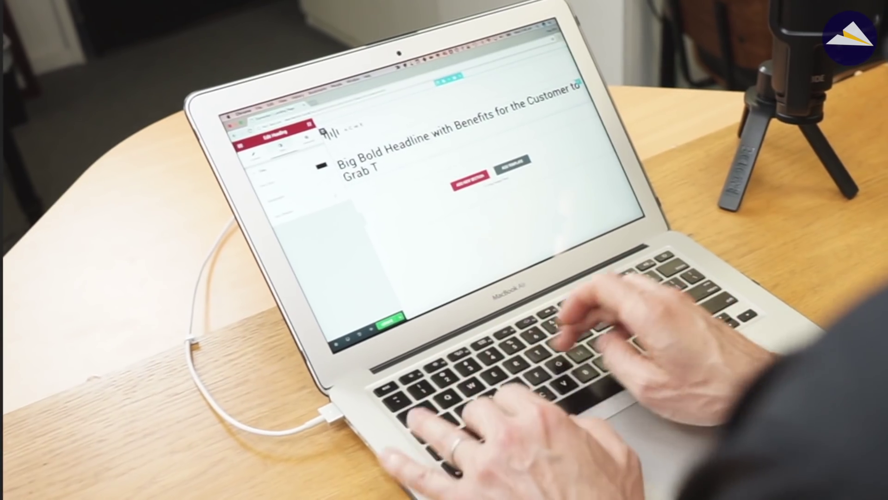
text( Attention)
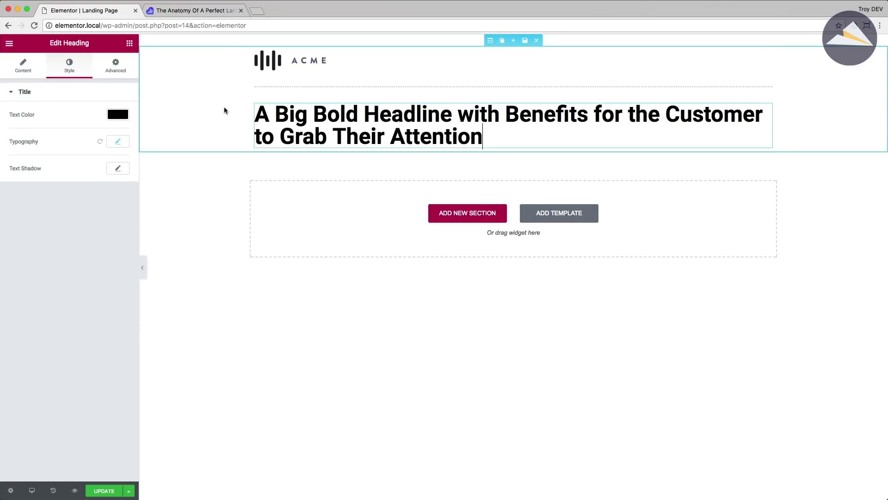
click(196, 11)
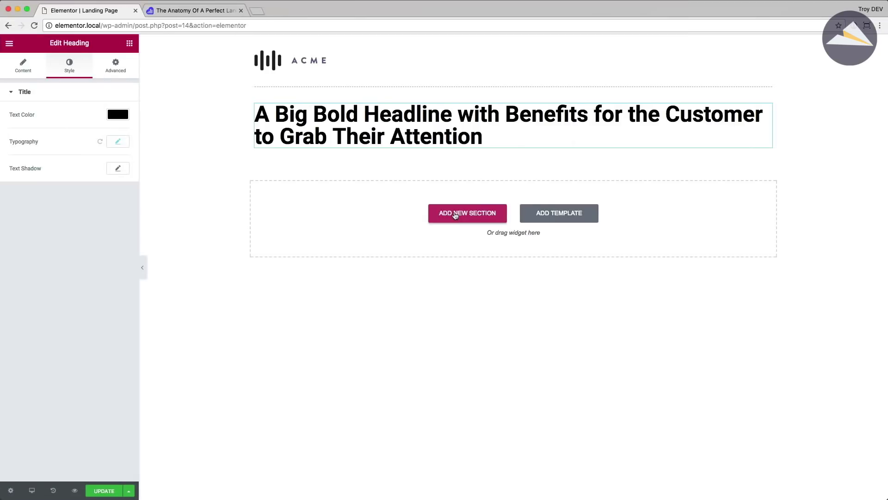
Step: Insert a two-column section beneath the headline and bring up its Advanced spacing settings
click(456, 214)
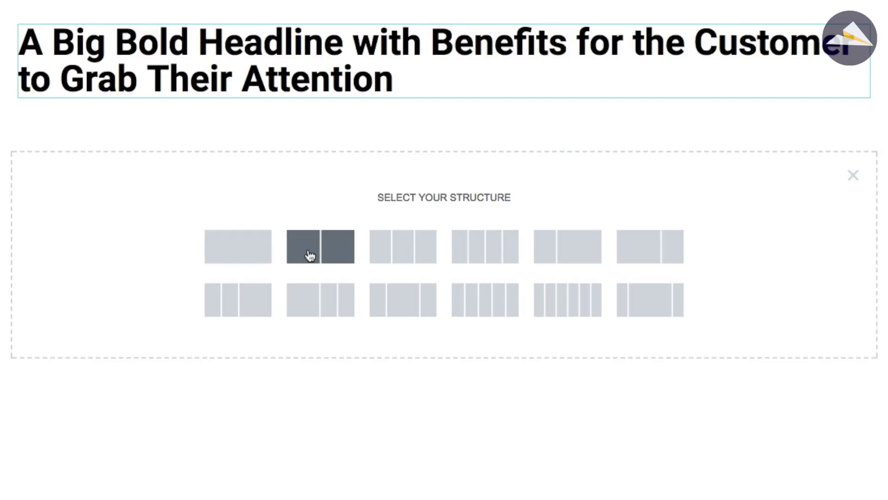
click(310, 256)
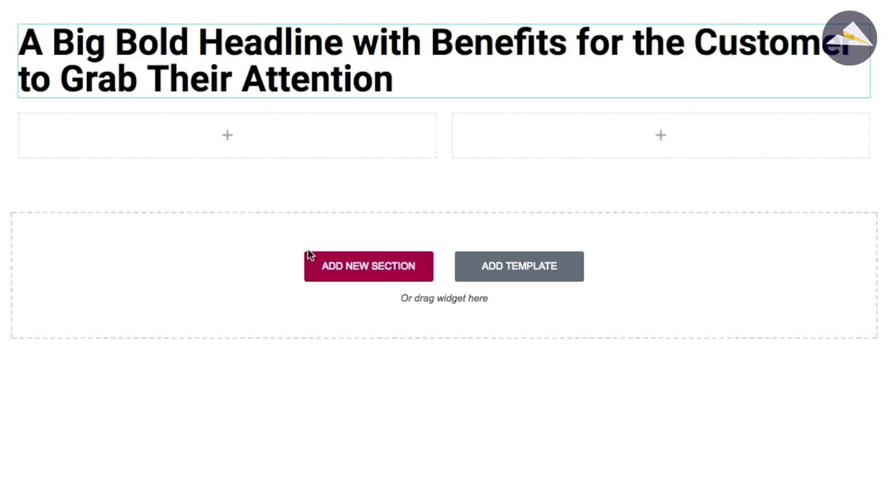
mouse_move(307, 139)
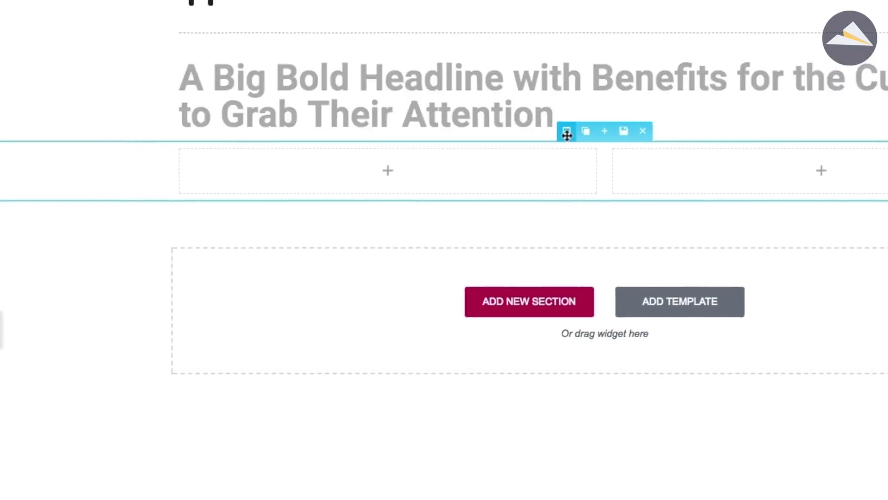
click(406, 97)
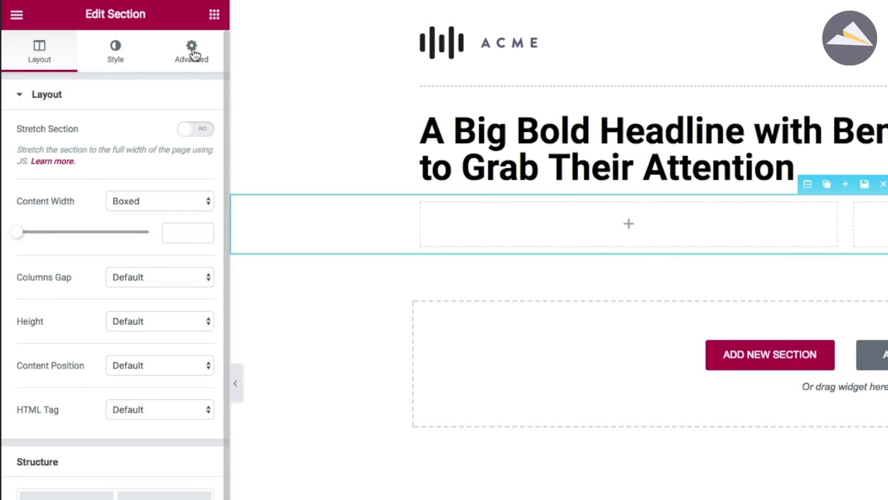
click(195, 55)
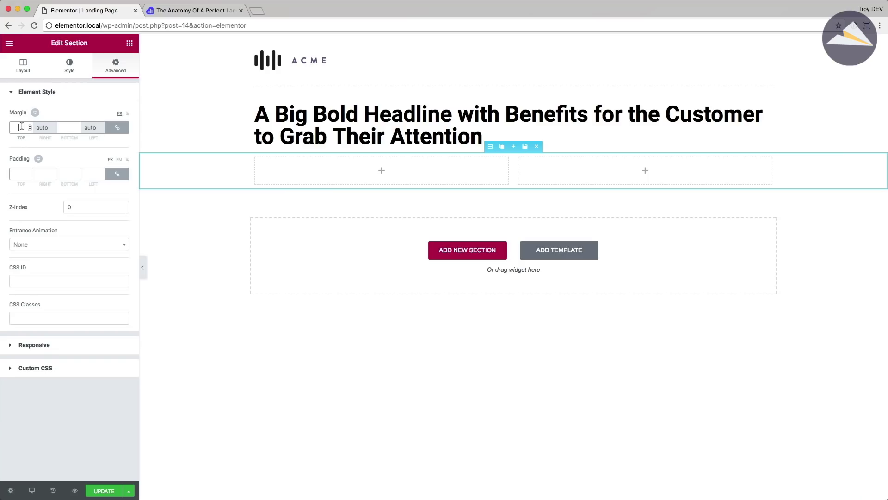
Step: Unlink the section margins and set top margin 20 px, bottom margin 0
click(22, 126)
text(40)
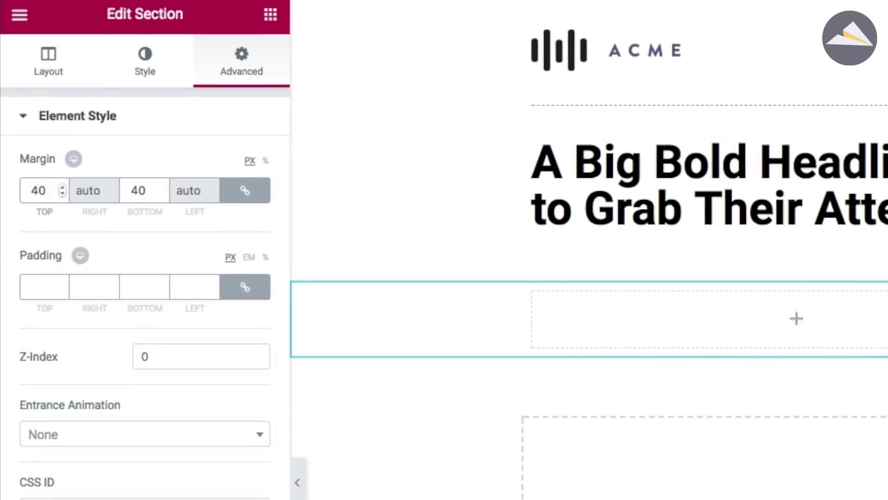
click(245, 193)
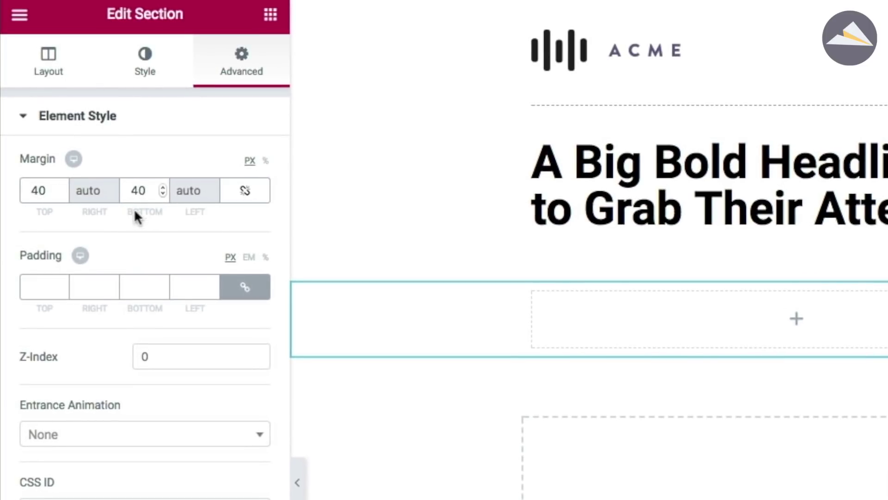
drag(132, 194, 152, 193)
drag(33, 197, 45, 195)
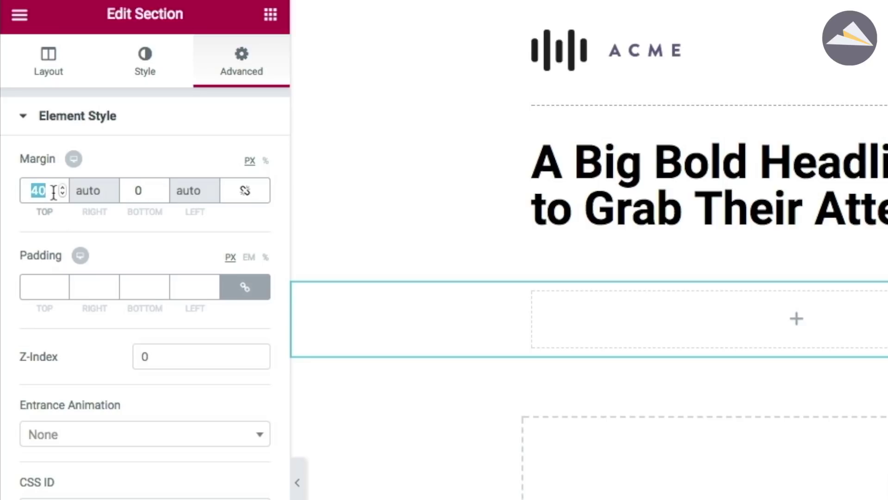
text(20)
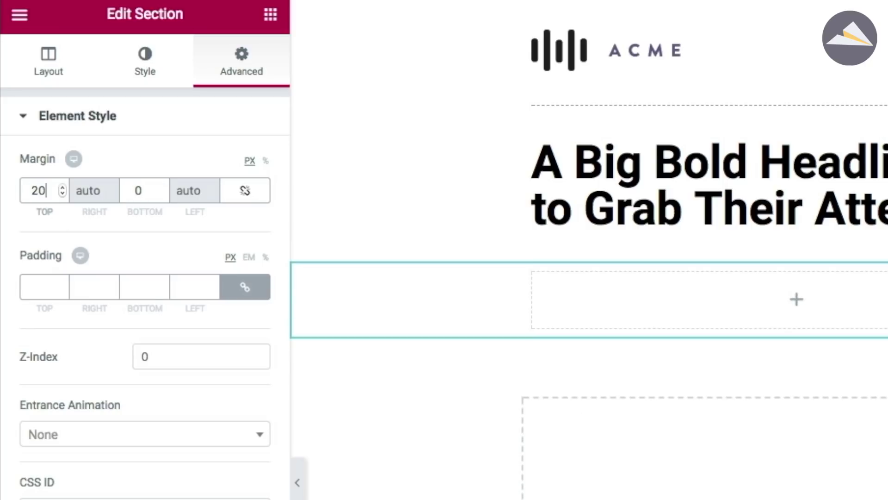
click(145, 70)
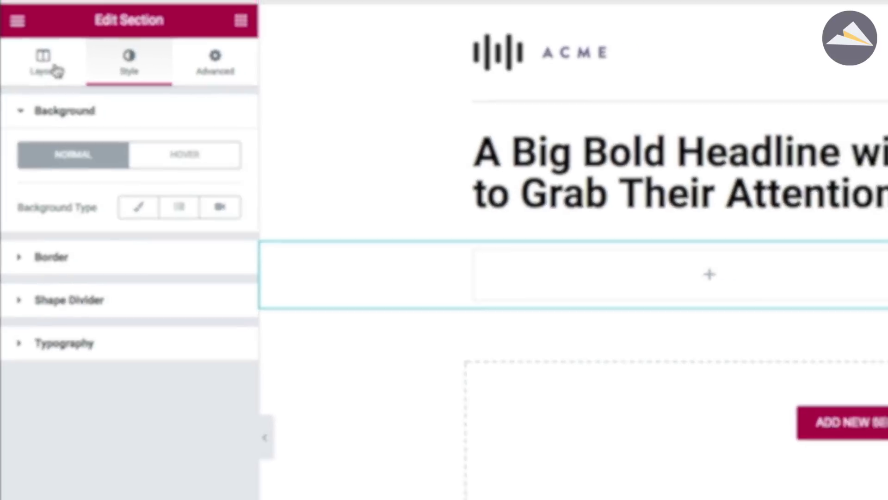
click(50, 65)
click(381, 182)
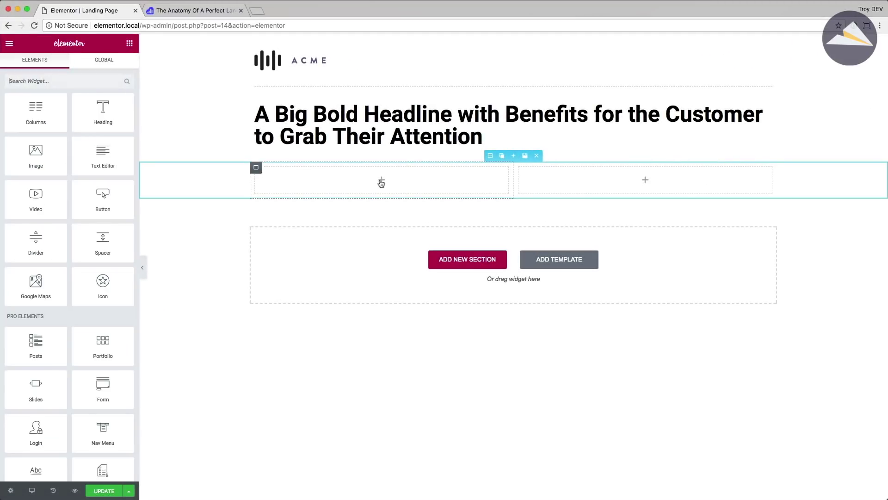
Step: Place the grey placeholder image left-aligned in the left column and narrow that column slightly
drag(35, 153, 357, 183)
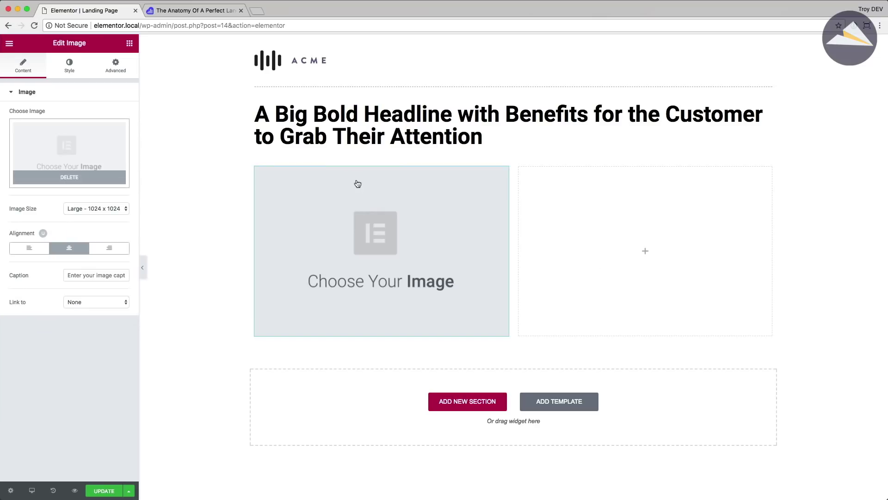
click(62, 163)
click(57, 156)
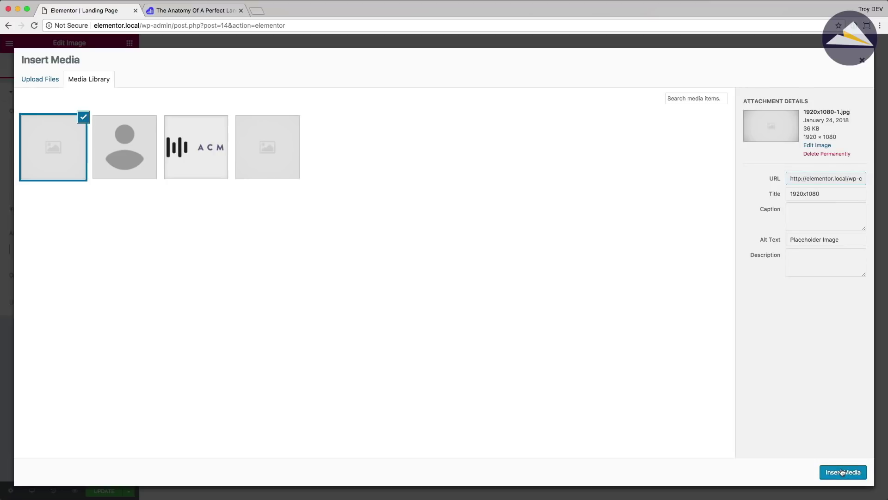
click(842, 472)
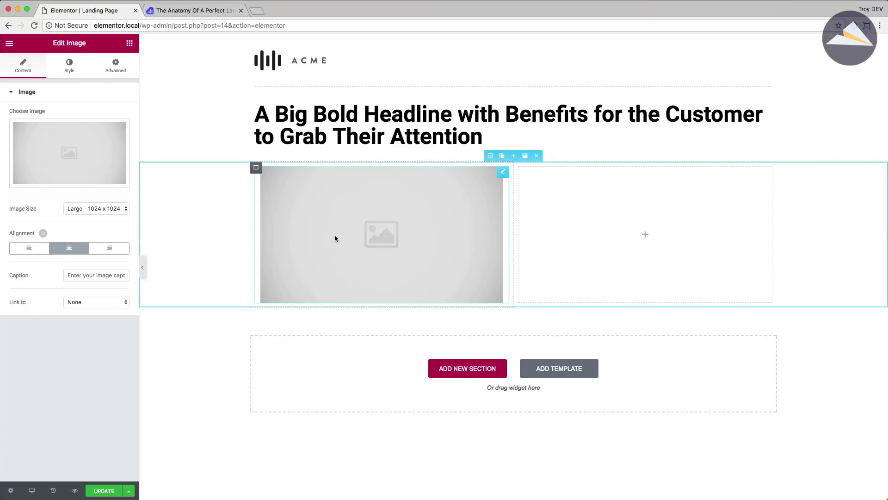
click(29, 249)
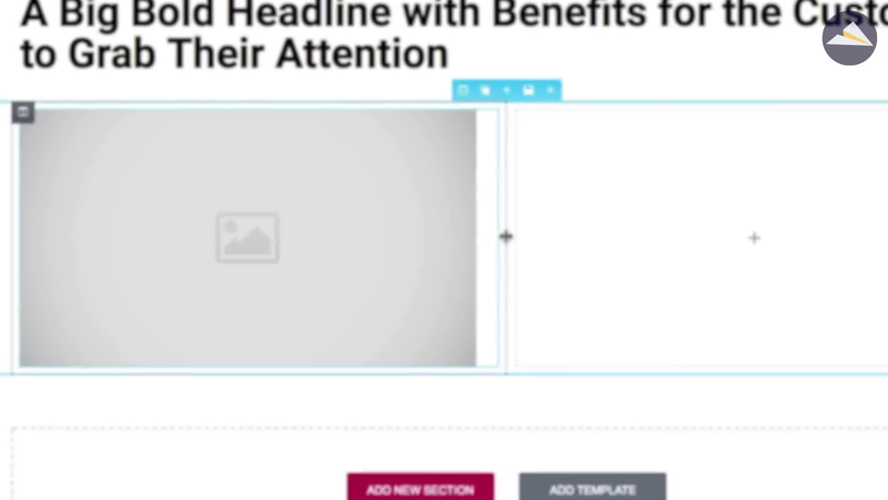
mouse_move(502, 236)
mouse_down()
mouse_move(476, 238)
mouse_move(503, 238)
mouse_up()
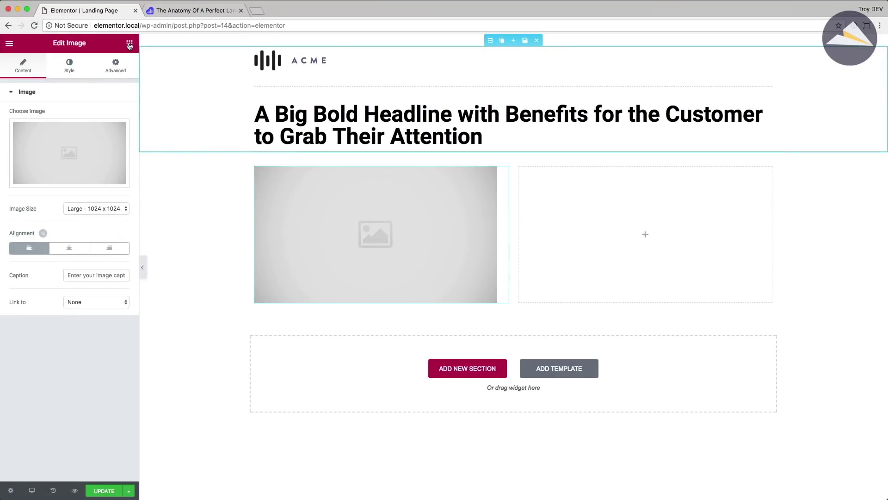
click(129, 43)
Step: Add a Heading widget with black text to the empty right column
drag(118, 117, 638, 227)
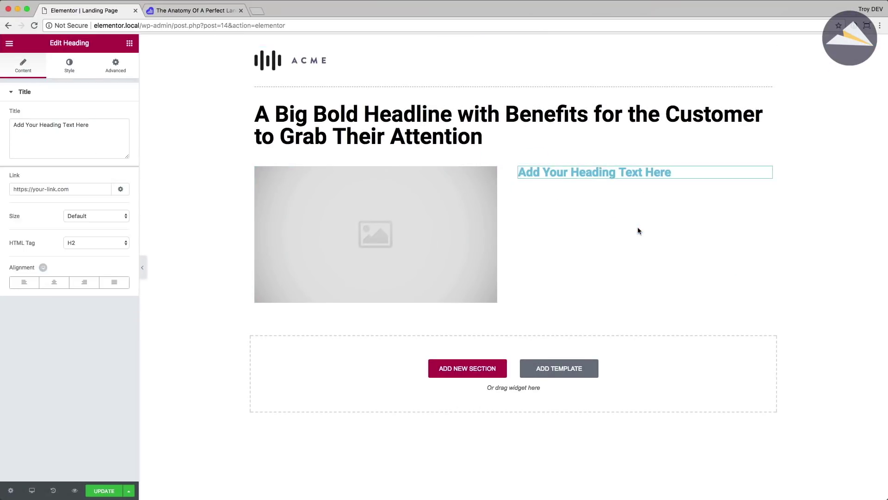
click(69, 68)
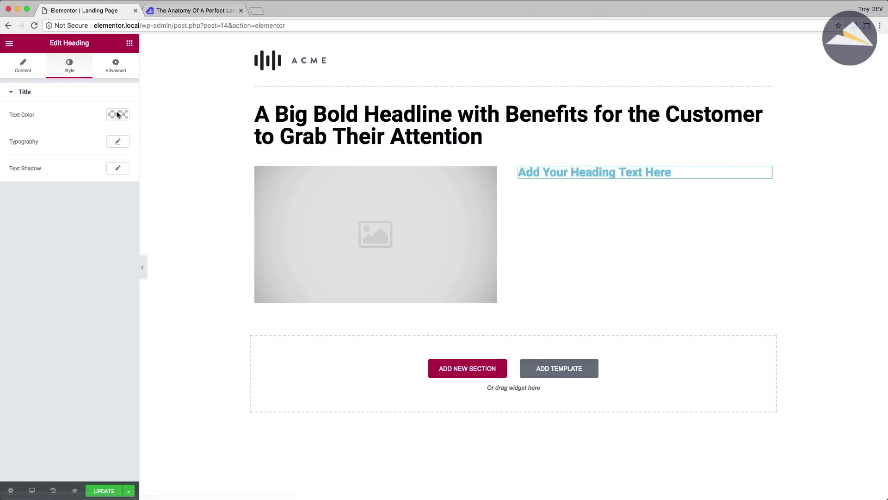
click(119, 114)
click(84, 225)
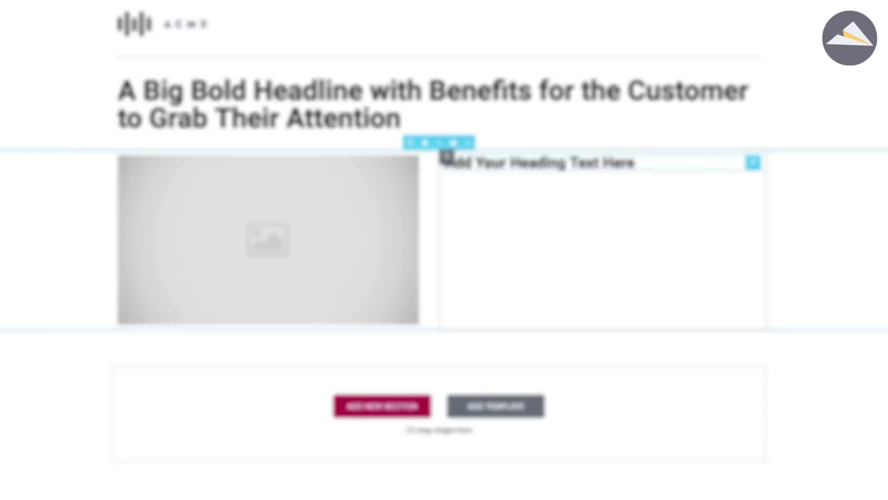
Step: Type the subheading 'A subheading to pique their interest and keep them reading'
triple_click(594, 172)
text(A subheading)
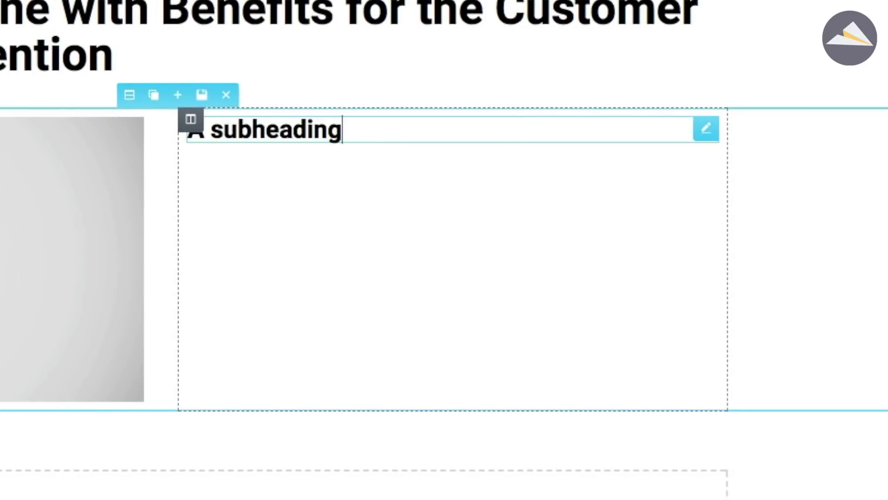
text( to keep their interest)
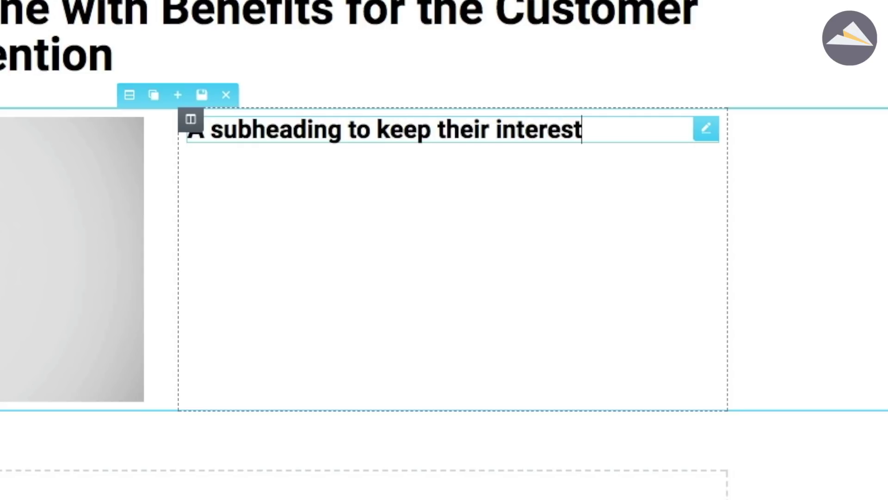
text( and k)
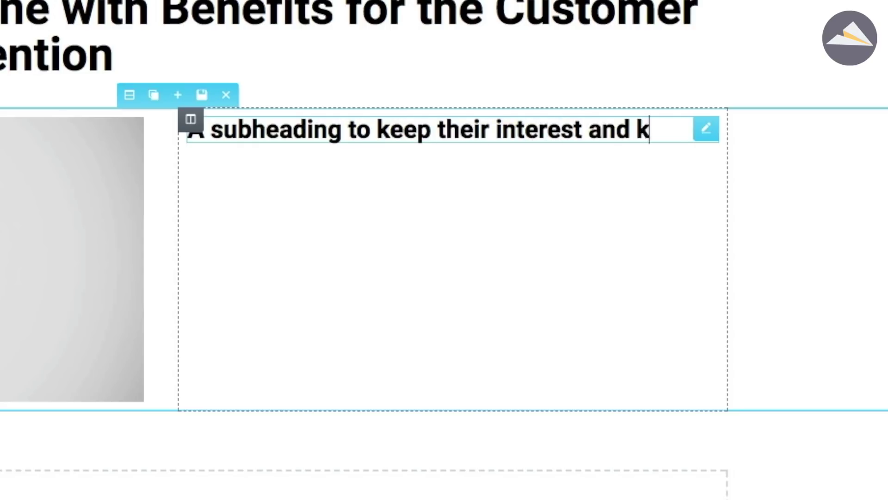
text(eep them rr)
key(BackSpace)
text(eading)
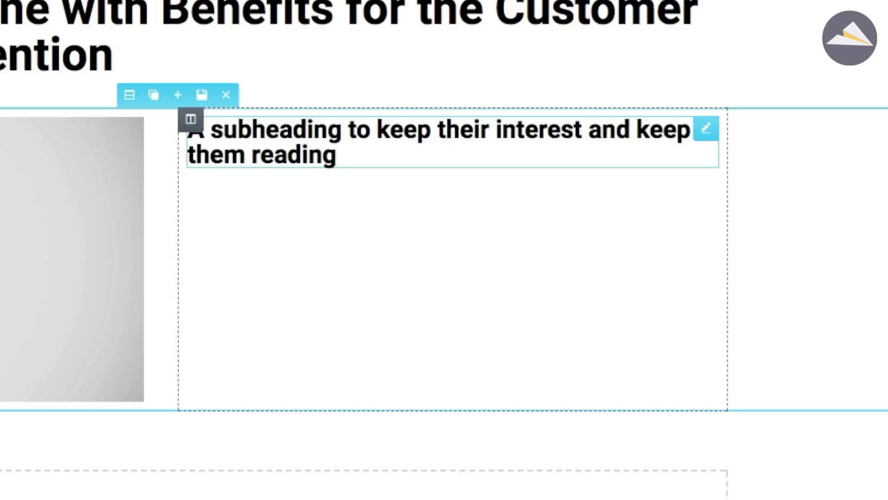
double_click(392, 129)
text(pique)
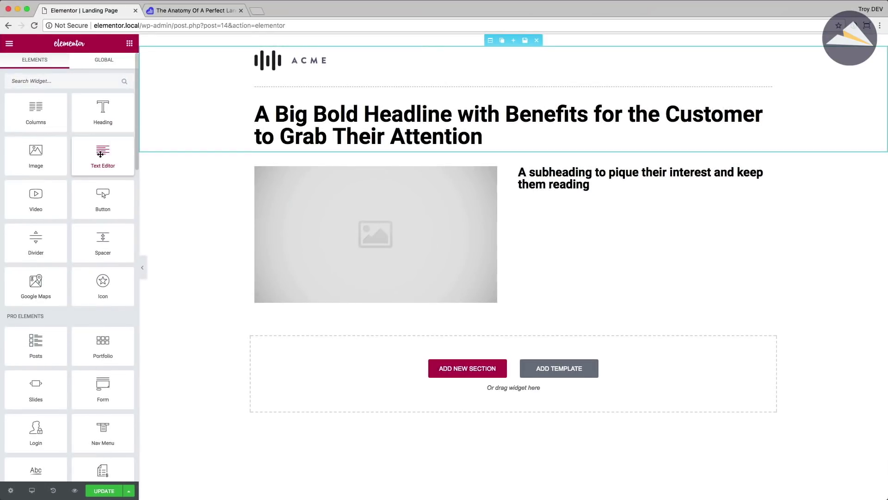
Step: Add a black Text Editor paragraph under the subheading, ending 'We can also include a list of benefits like this:'
drag(100, 154, 571, 200)
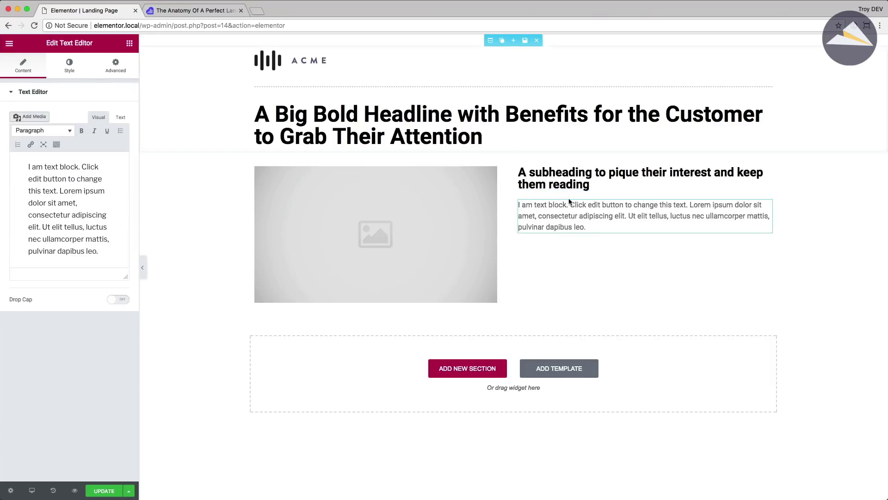
click(582, 215)
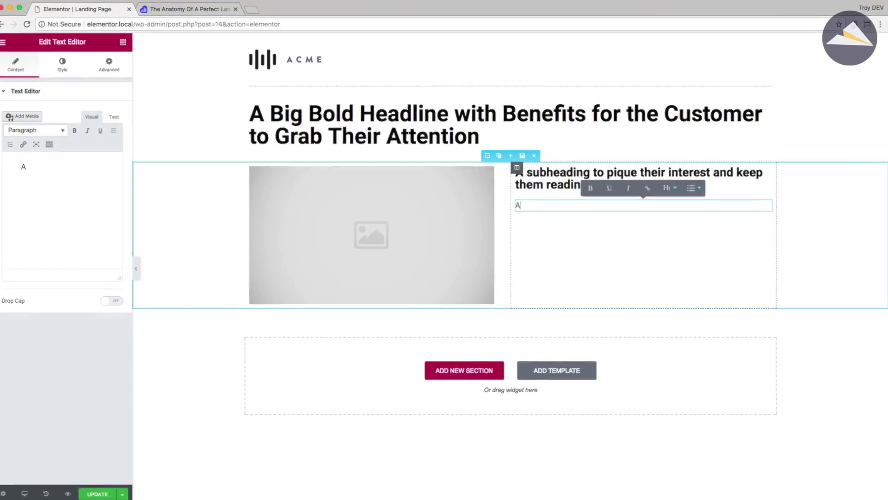
text(short senten)
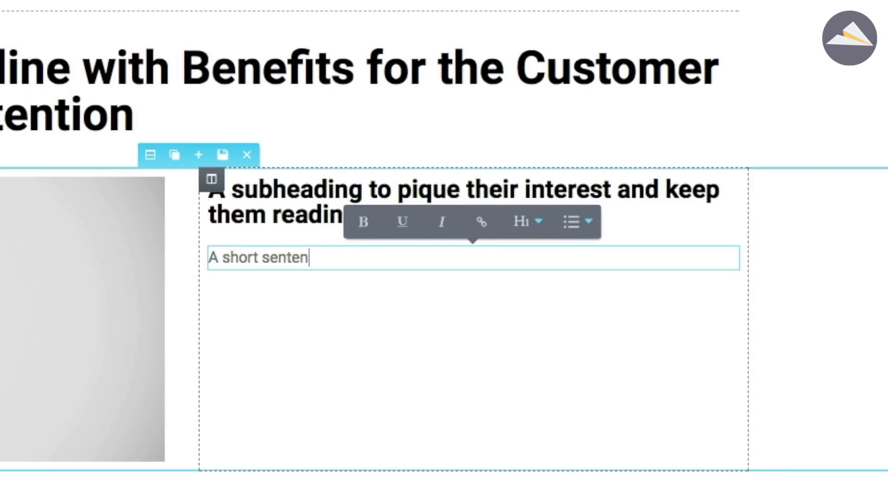
text(ce or two to increase their desire for the offer we are making)
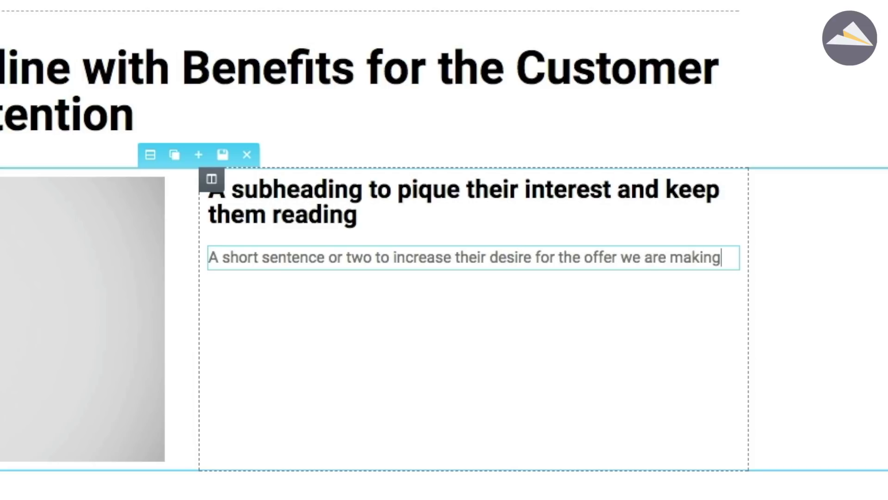
key(Return)
text(We )
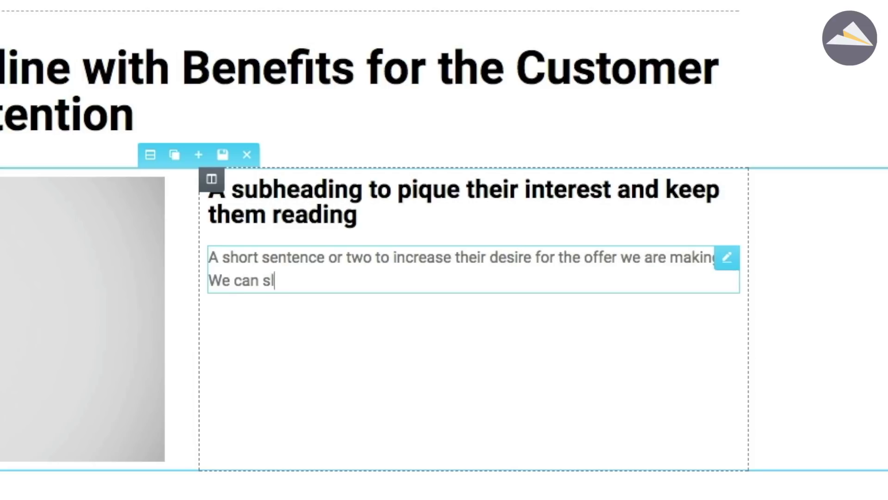
text(can also include a list of benefits like this:)
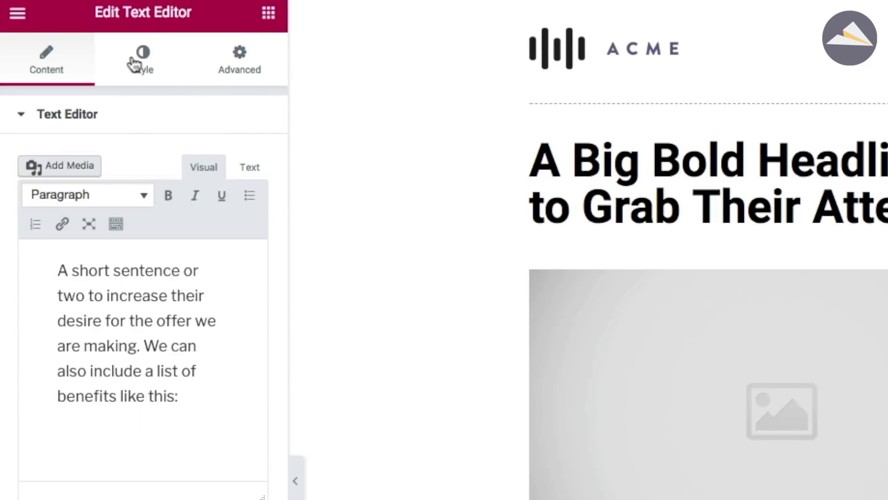
click(135, 64)
click(237, 247)
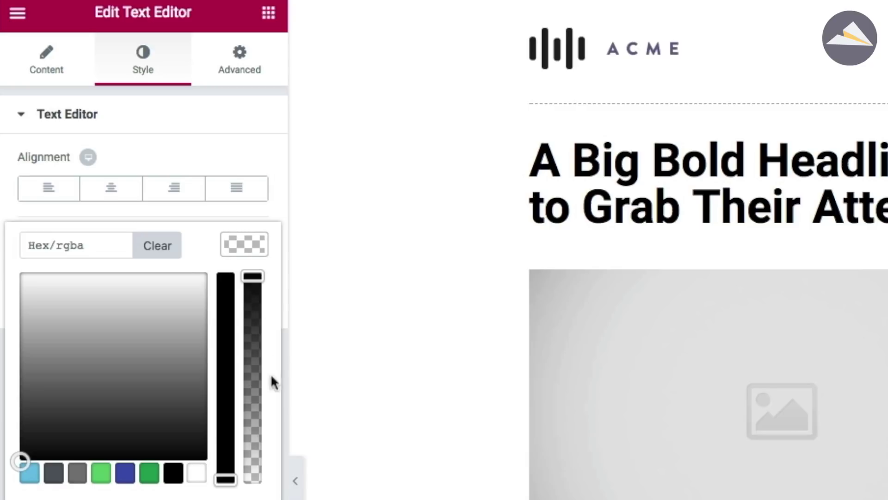
click(174, 473)
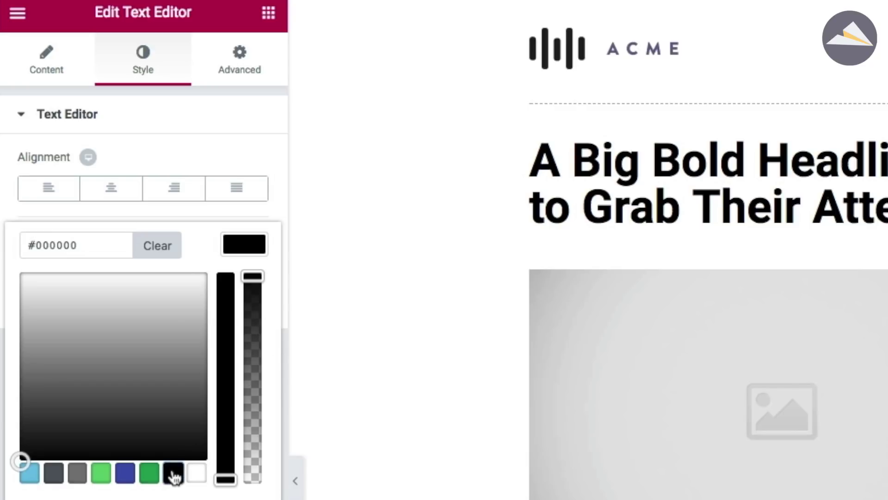
Step: Add an Icon List widget directly below the paragraph
click(268, 21)
scroll(143, 264, down, 8)
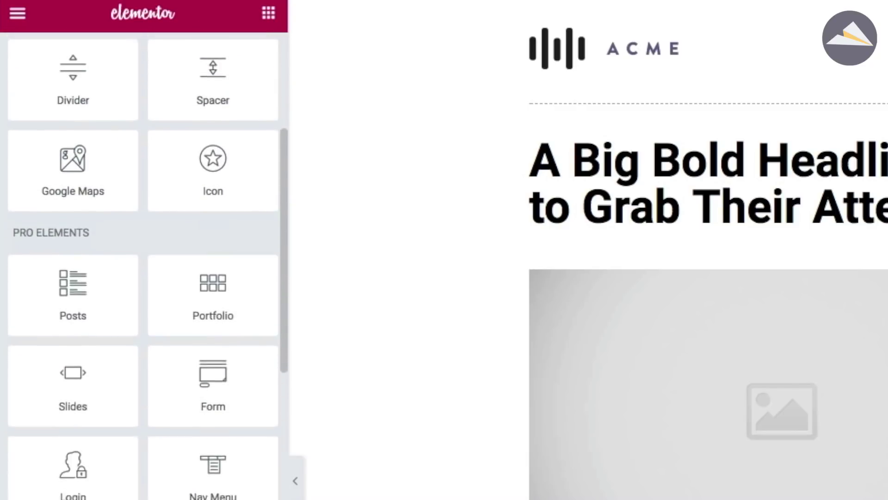
scroll(143, 264, up, 15)
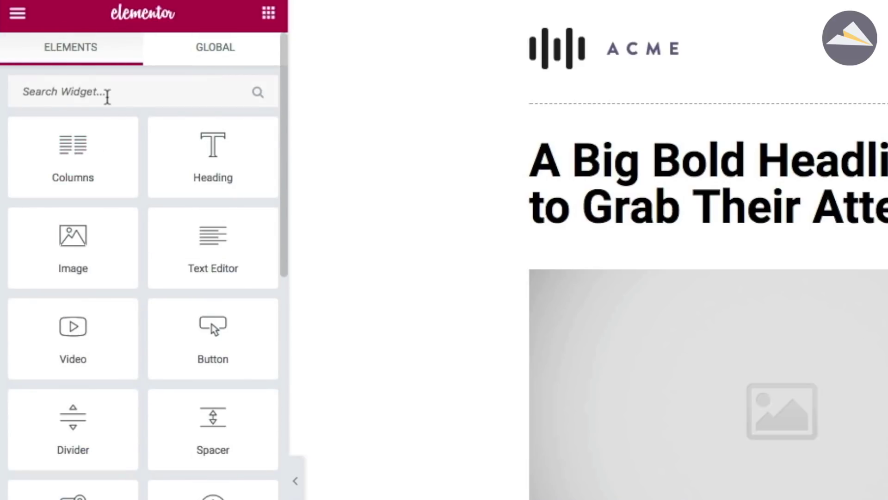
text(list)
drag(73, 155, 887, 398)
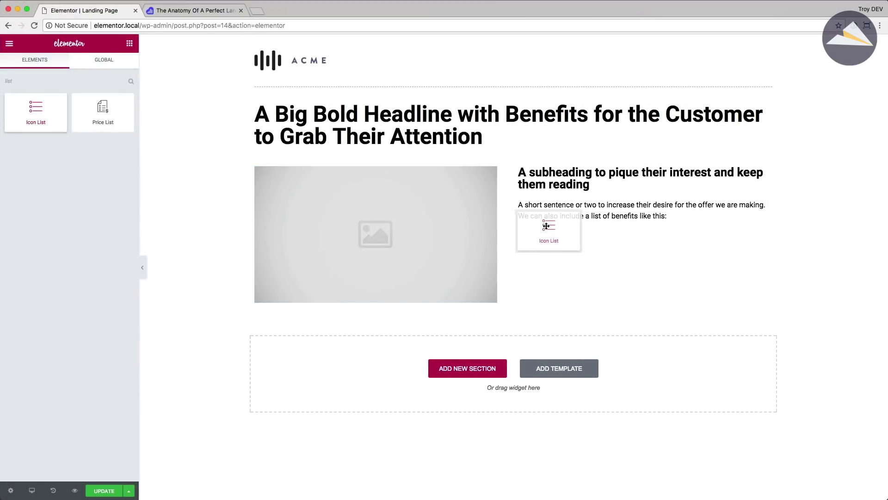
drag(546, 226, 568, 221)
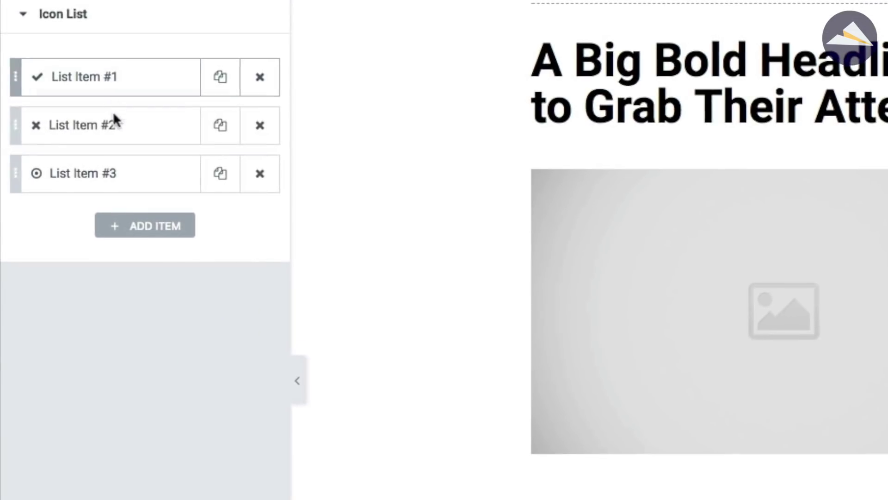
Step: Change the first list item's text to the main benefit
click(105, 79)
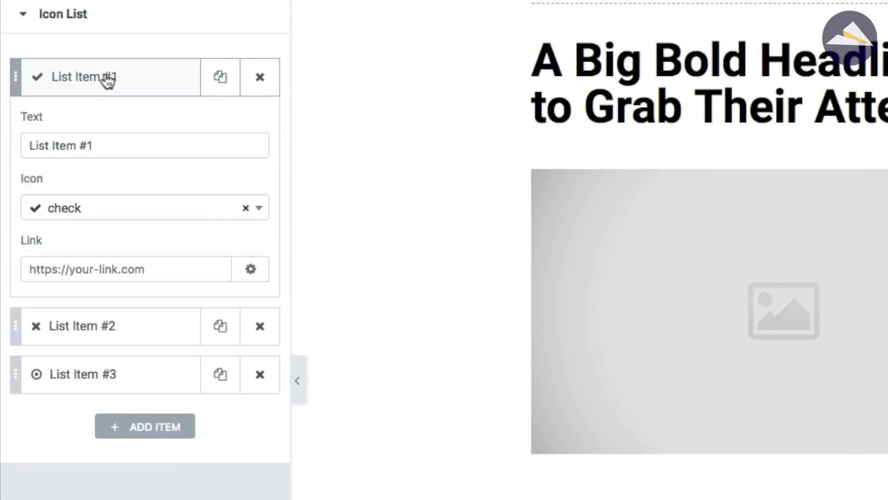
triple_click(105, 147)
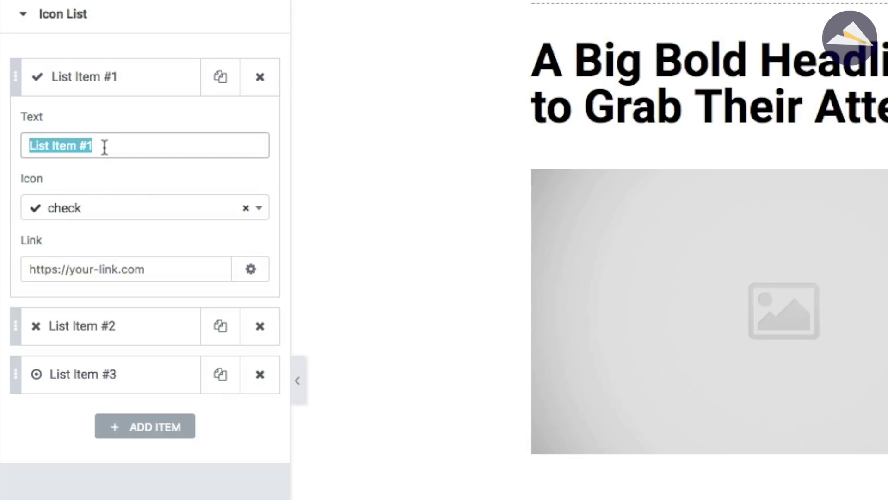
text(main benefit goes here)
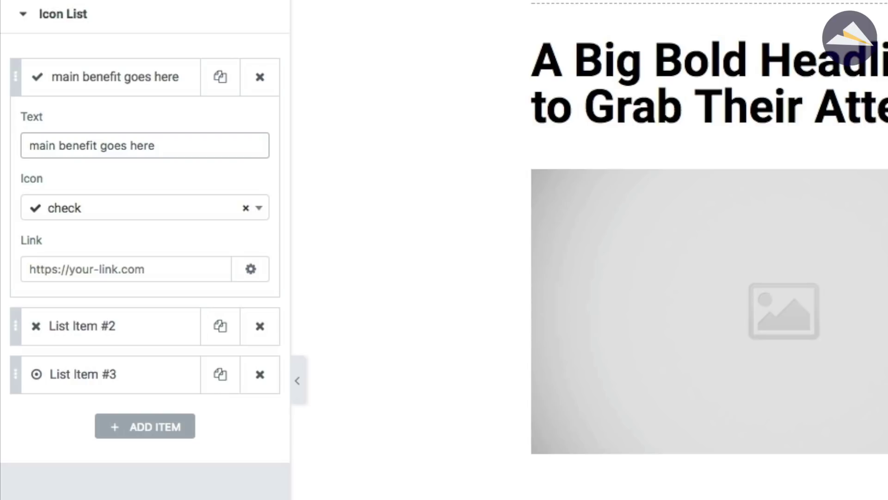
Step: Give the second item a check icon and the text 'secondary benefit goes…'
click(107, 324)
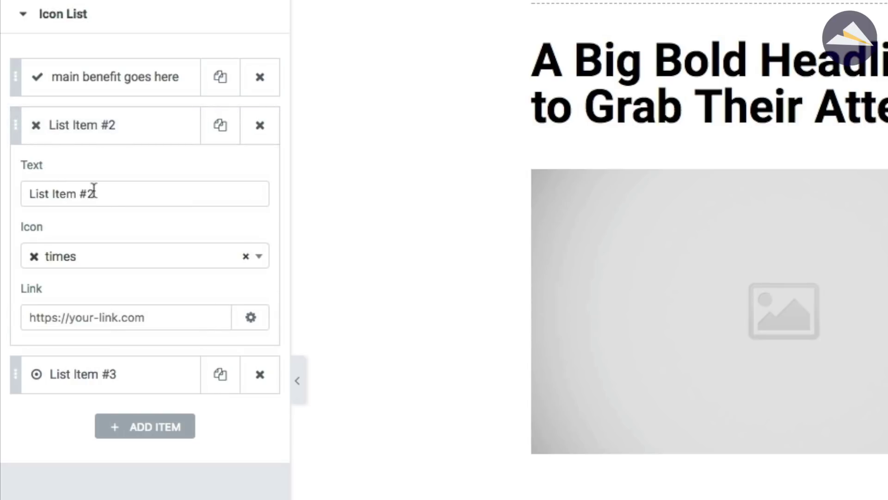
click(73, 268)
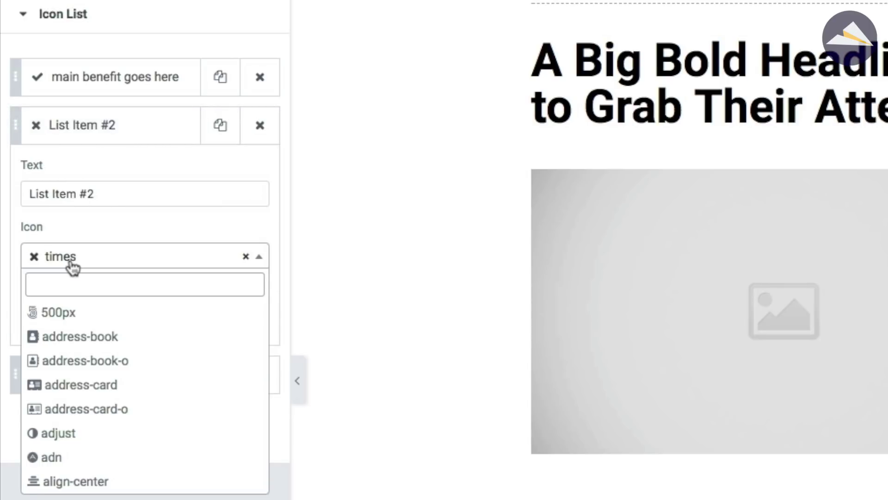
text(check)
click(62, 332)
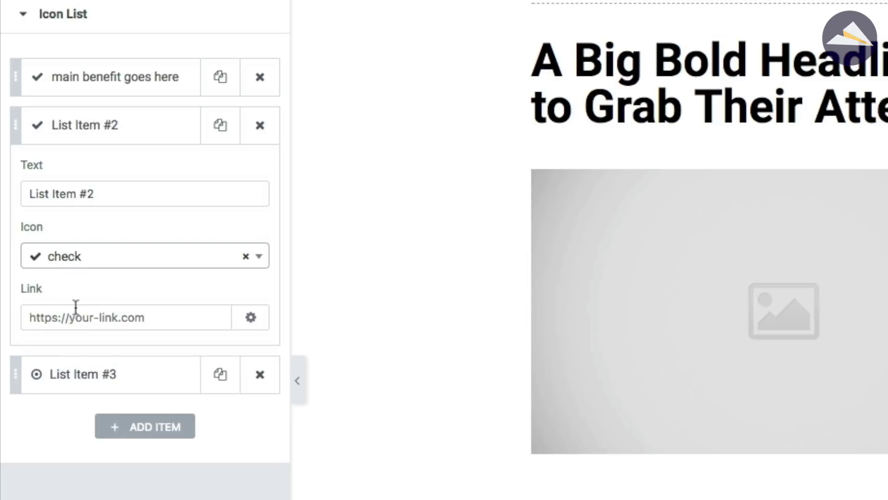
triple_click(80, 190)
text(secondar)
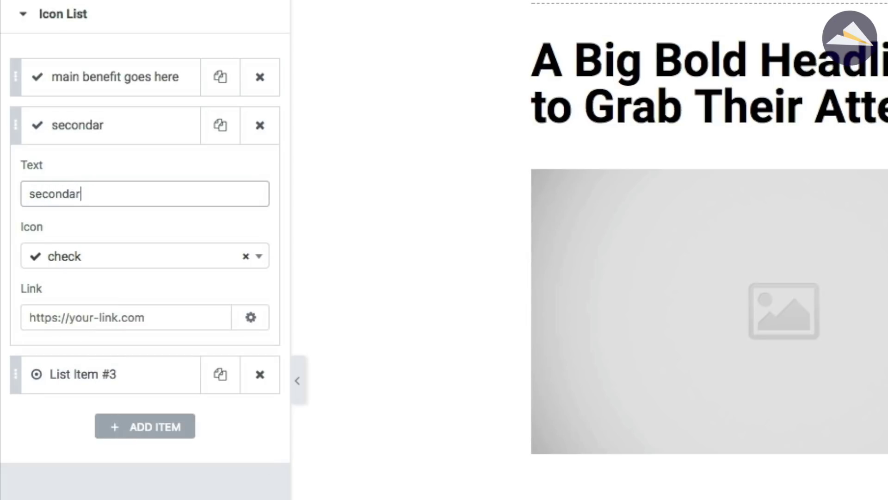
text(y benefit goes here)
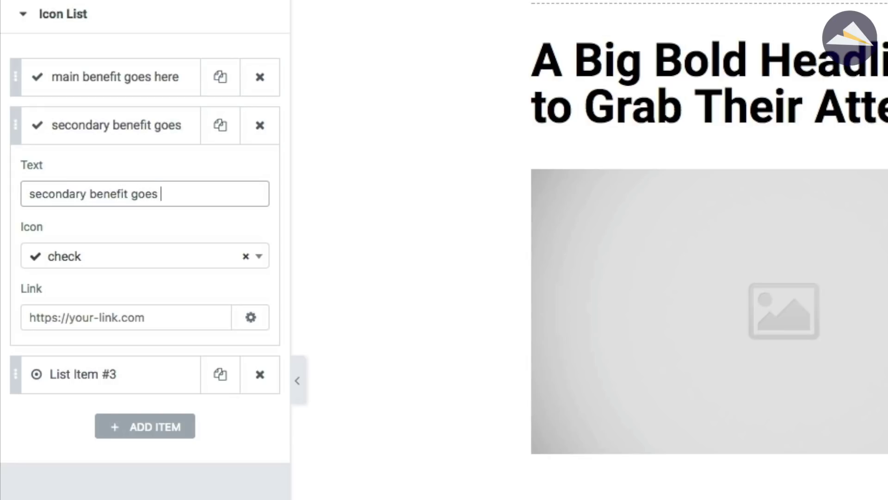
Step: Give the third item a check icon and 'third and final benefit', correcting benefir to benefit
click(88, 376)
click(63, 306)
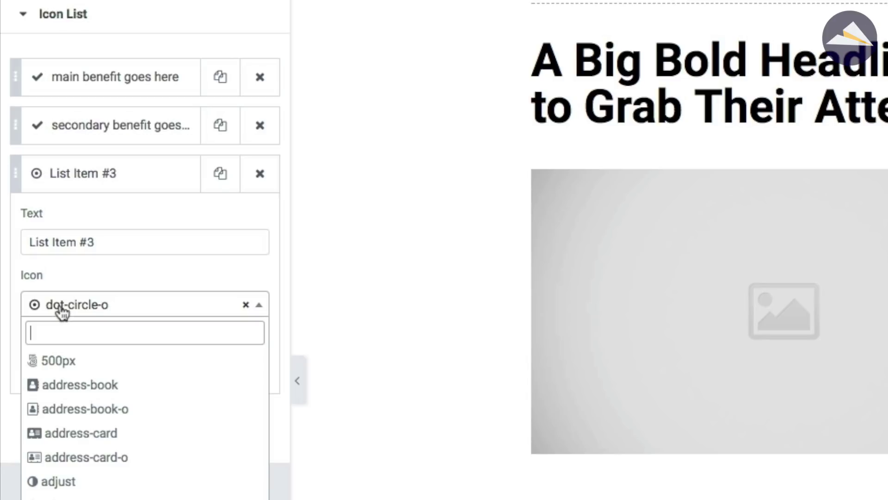
text(check)
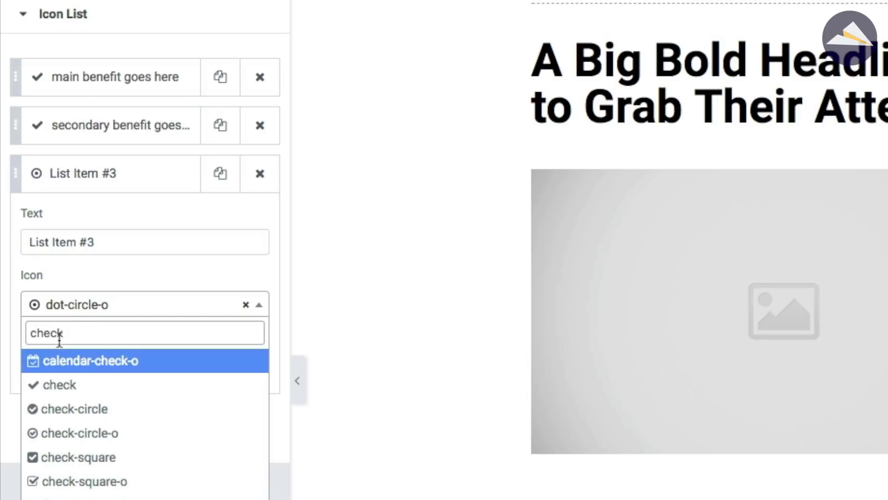
click(60, 386)
triple_click(91, 242)
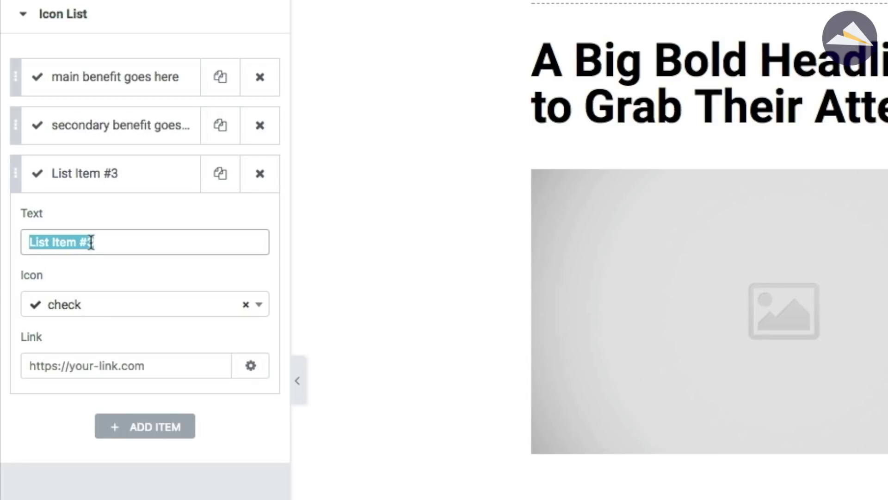
text(third and final )
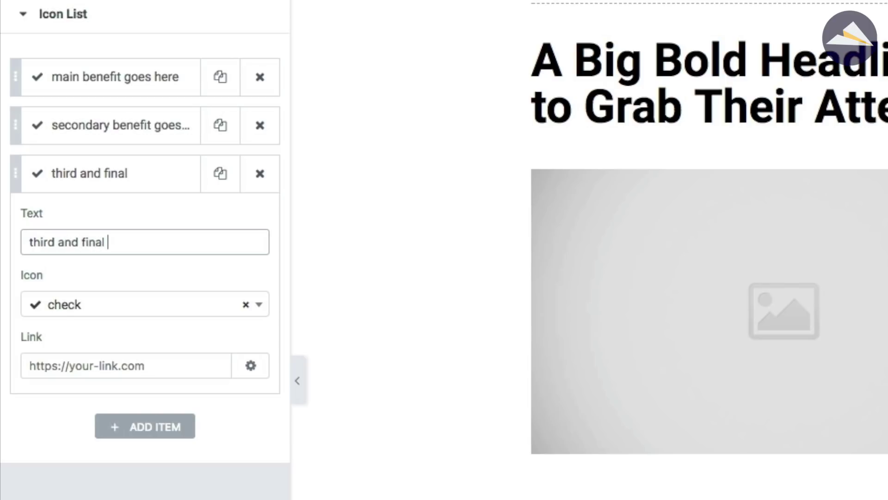
text(benefir goes here)
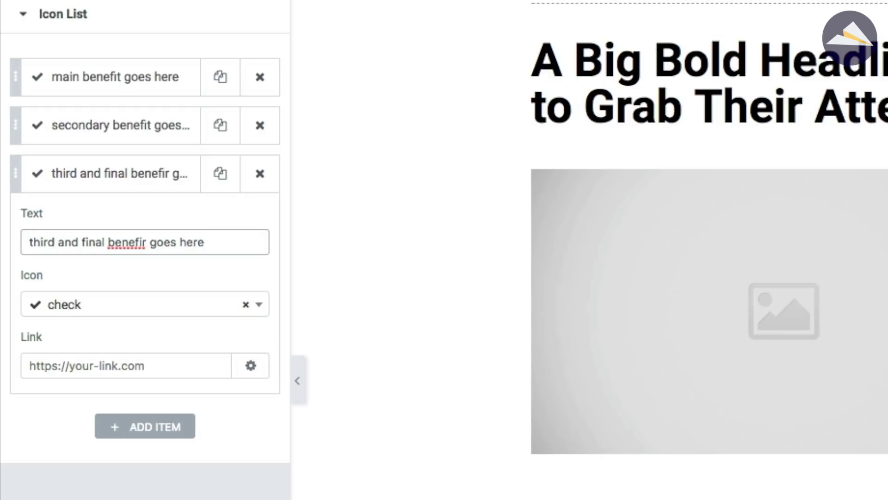
right_click(122, 251)
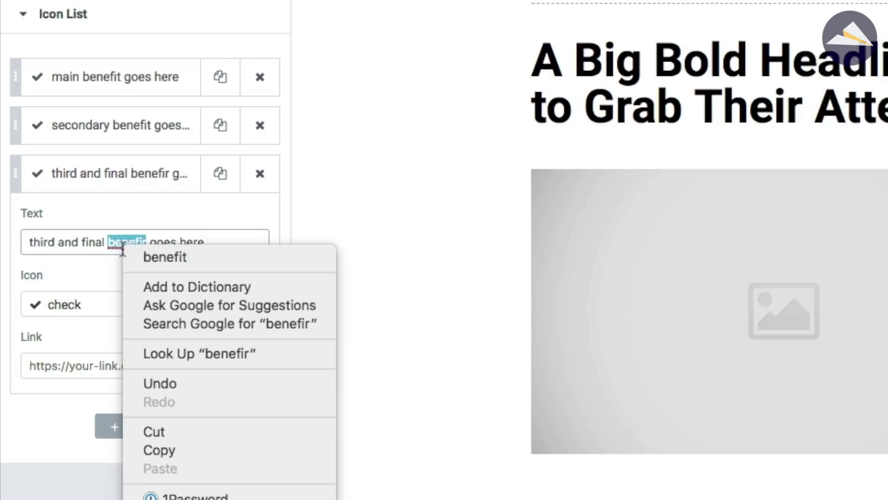
click(139, 255)
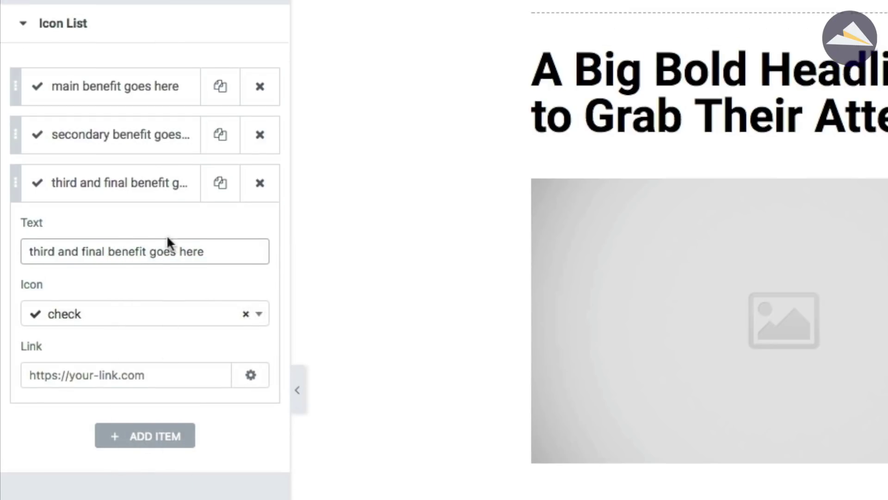
click(145, 59)
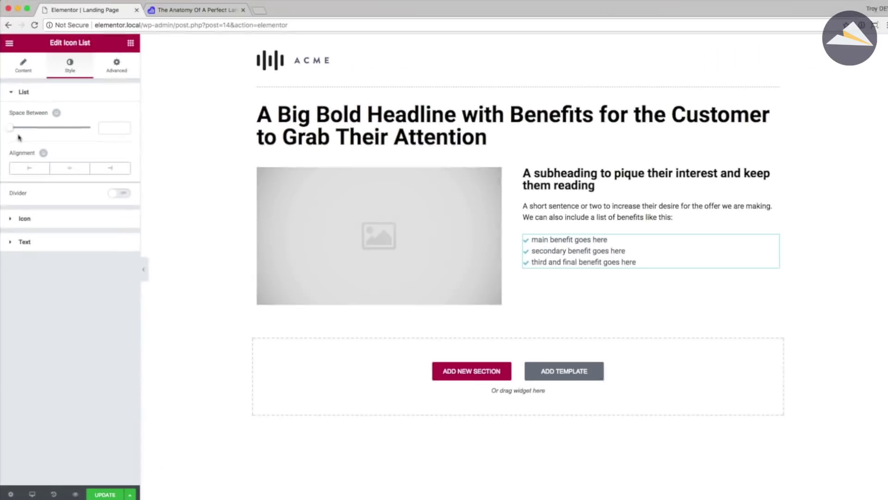
click(41, 170)
Step: Set list spacing to 10, checkmark colour to black and text indent to 10
drag(25, 132, 27, 132)
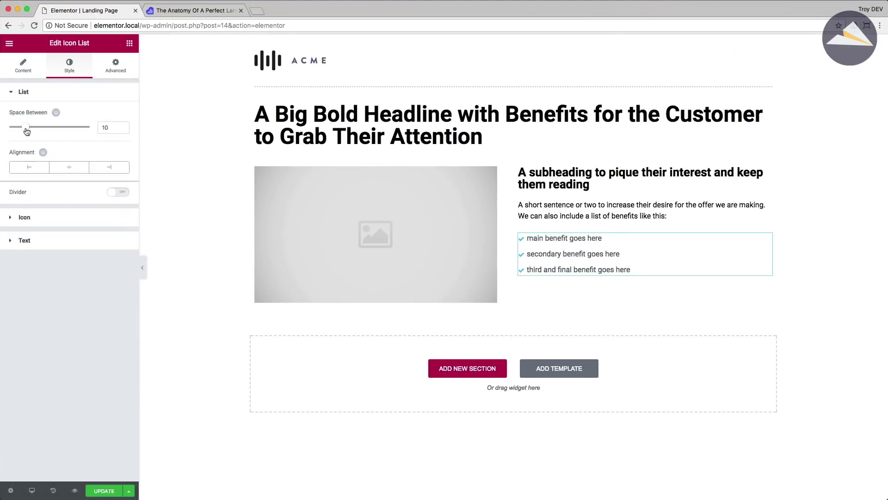
click(24, 218)
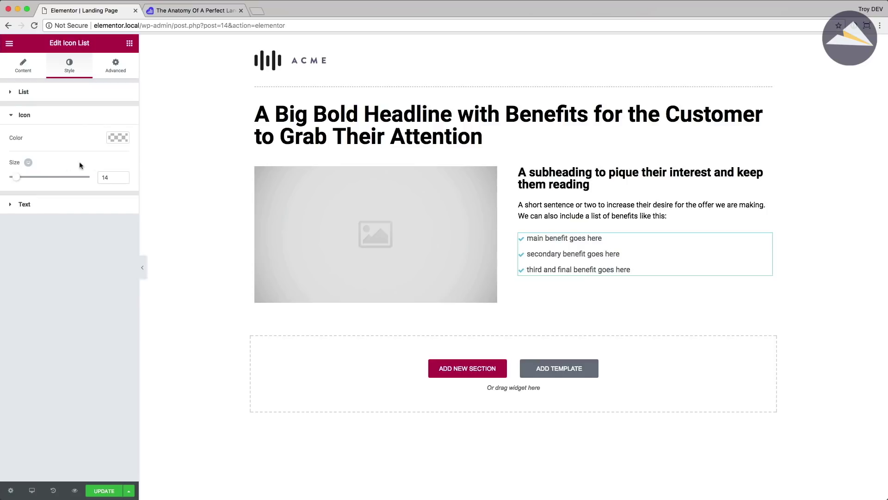
click(113, 138)
click(84, 248)
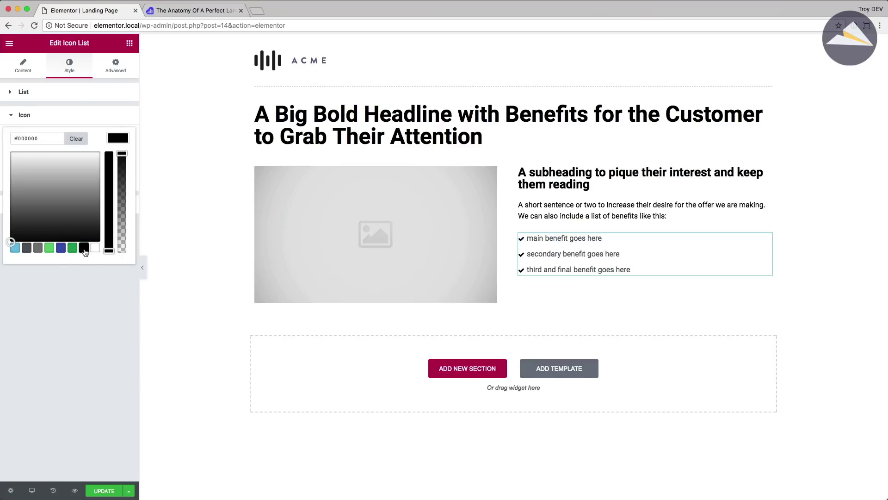
click(119, 139)
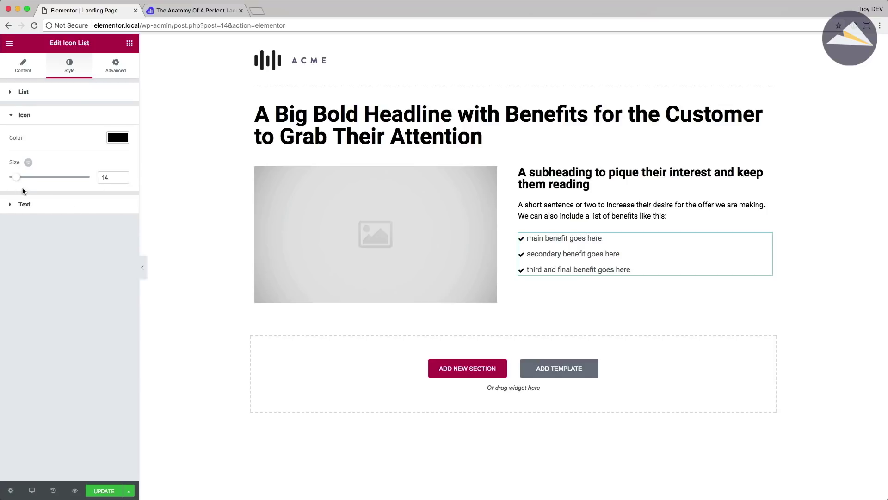
click(24, 202)
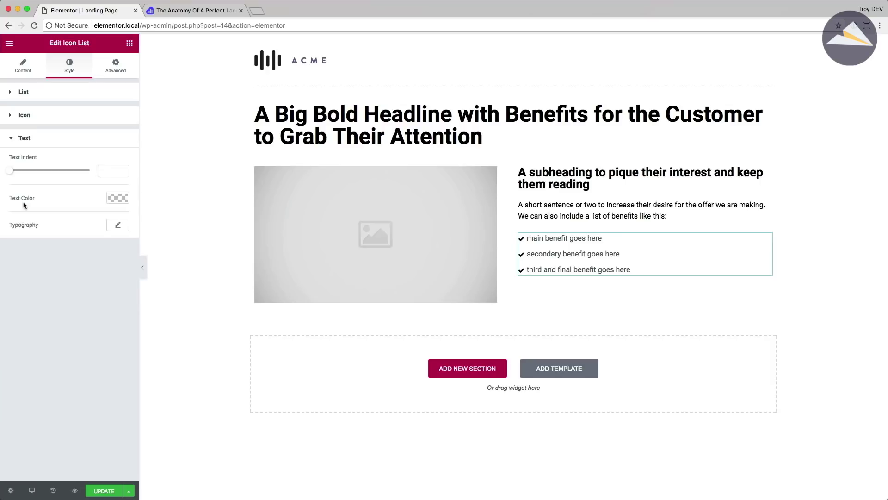
drag(12, 174, 27, 173)
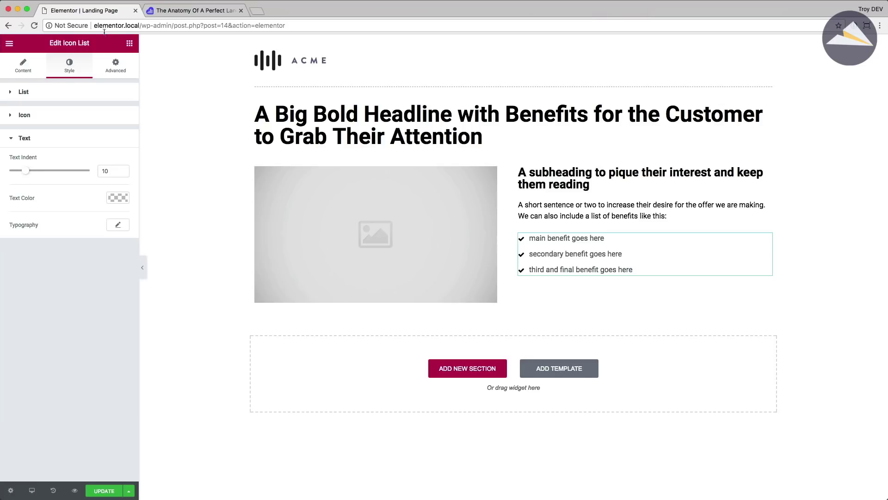
click(128, 44)
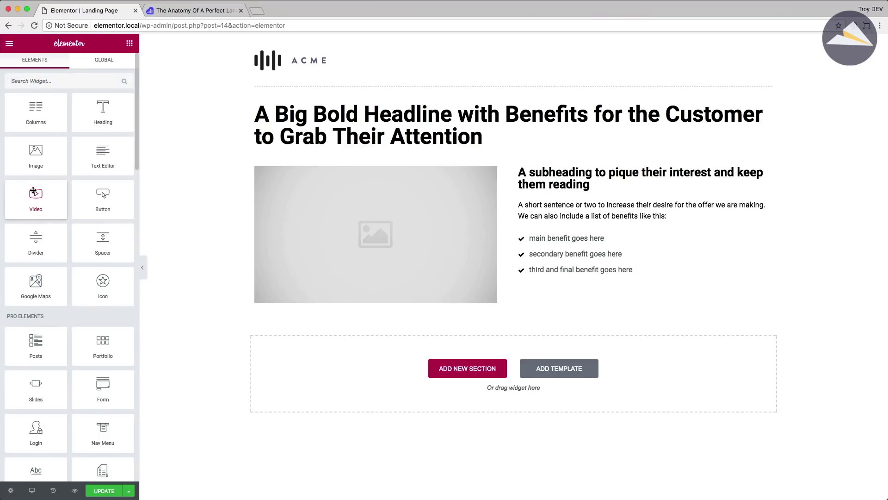
Step: Drop a Button widget beneath the benefits icon list
drag(106, 195, 578, 278)
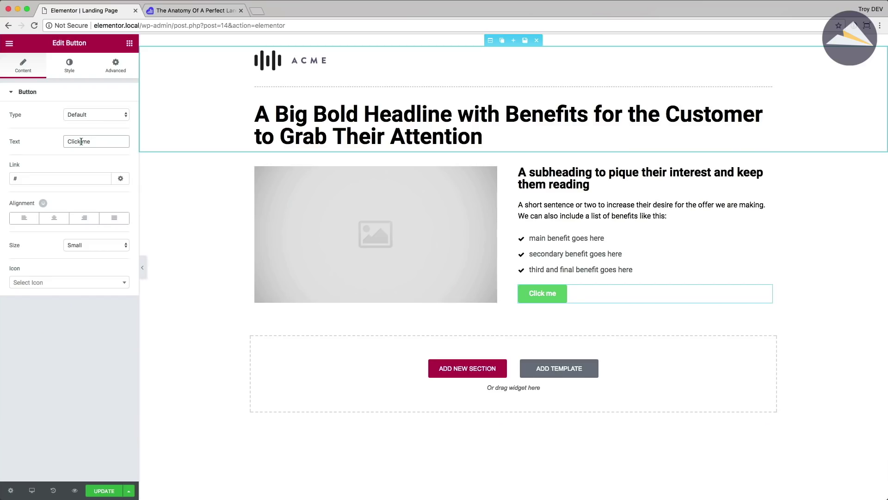
Step: Label the button CALL TO ACTION and make it Medium size
triple_click(81, 141)
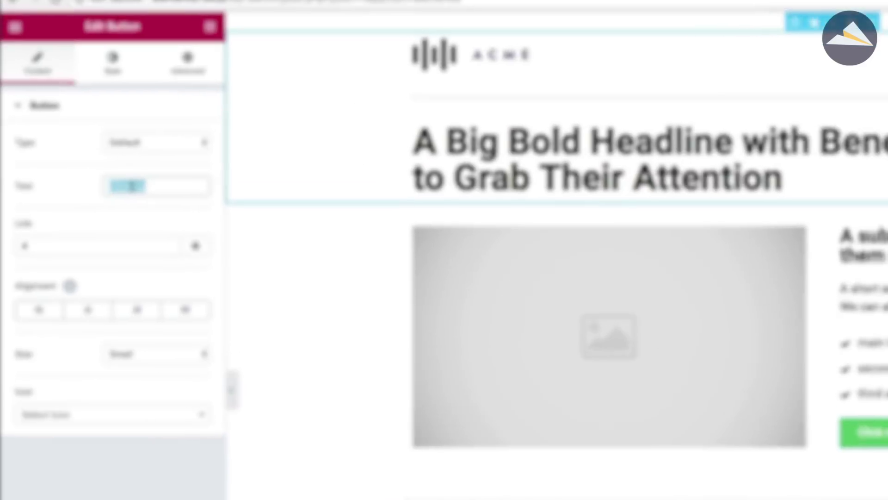
text(call)
key(BackSpace)
key(BackSpace)
text(CALL TO ACTION)
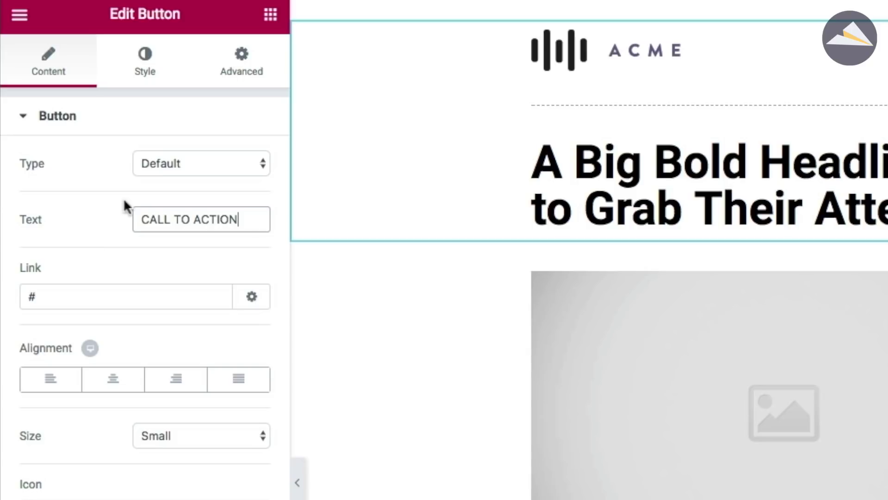
click(191, 435)
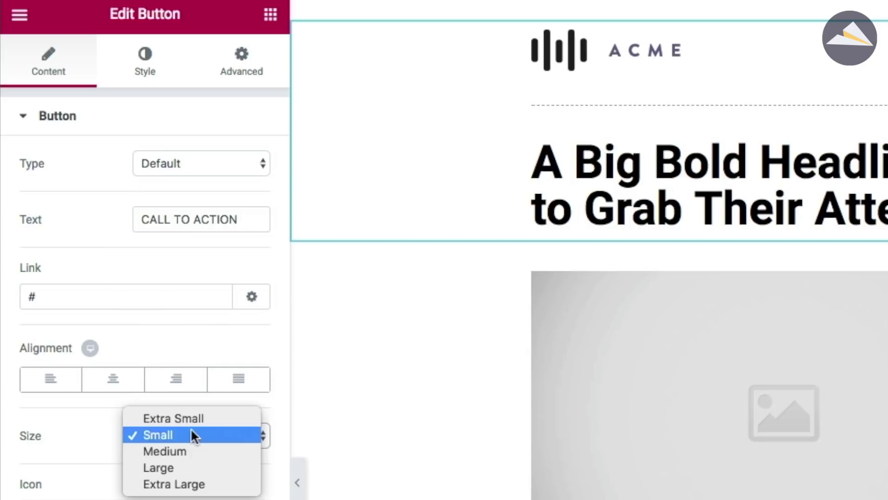
click(177, 458)
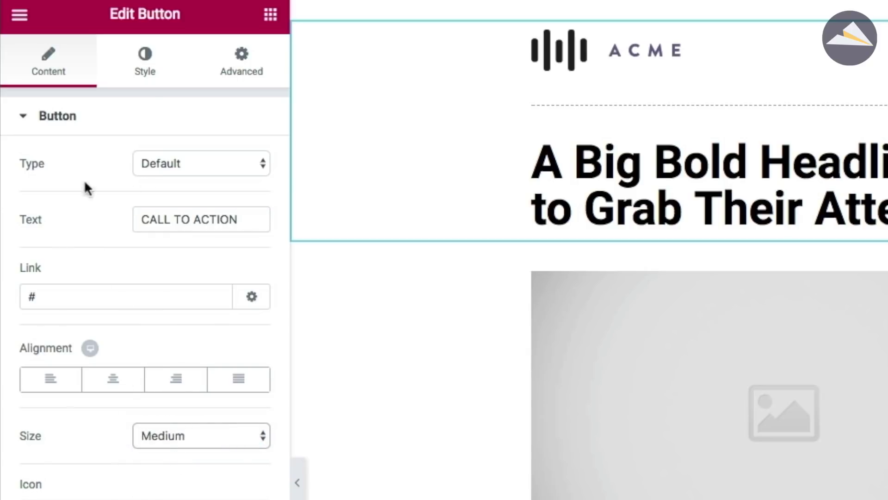
Step: Give the button a black background and view the landing-page anatomy infographic
click(151, 76)
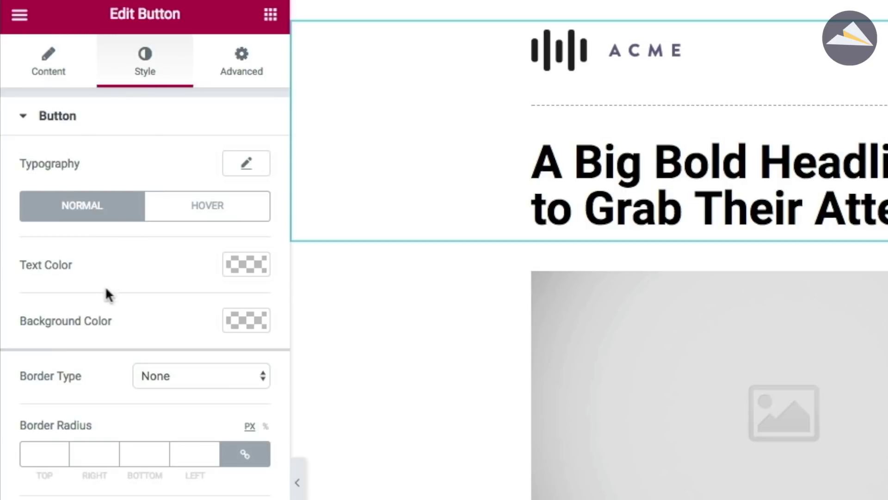
click(244, 319)
click(174, 499)
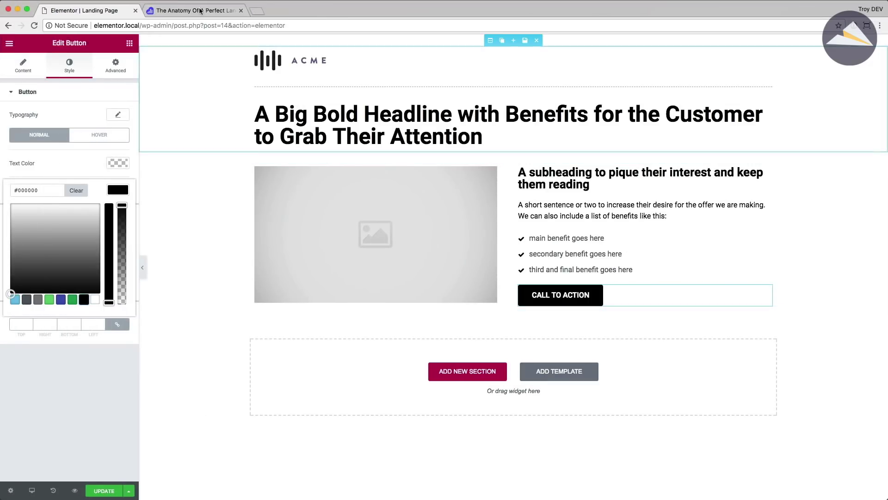
click(200, 11)
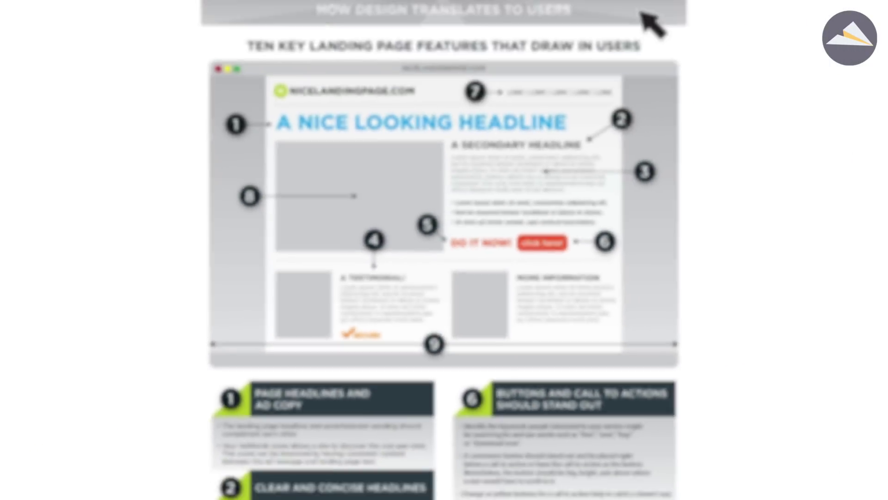
Step: Add a one-column section holding a copy of the dashed header divider, then a two-column section
click(84, 10)
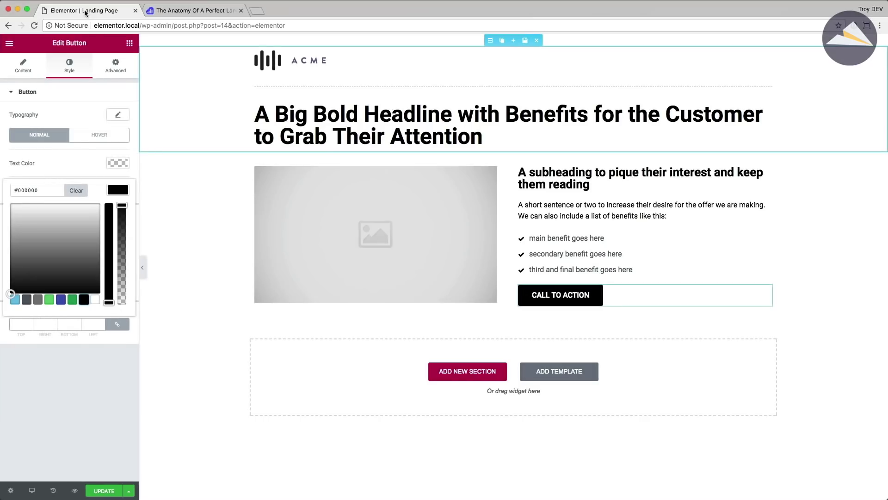
click(466, 372)
click(392, 399)
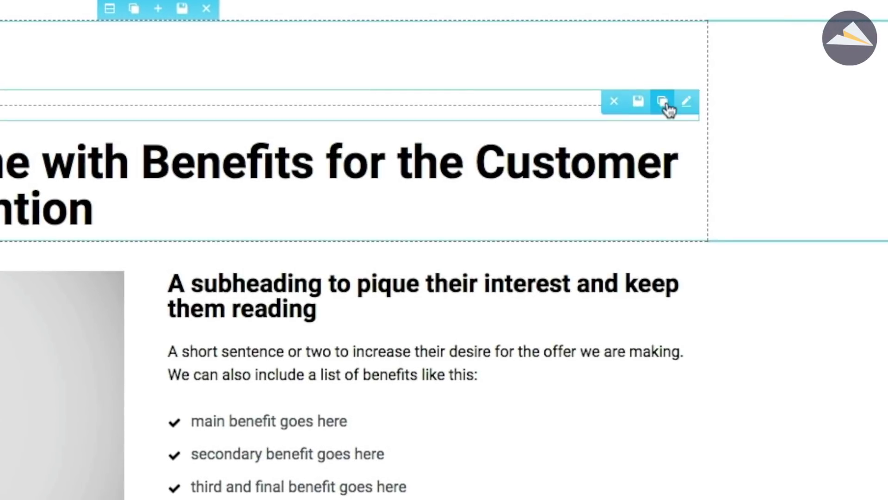
click(692, 99)
mouse_move(685, 149)
mouse_down()
mouse_move(625, 301)
mouse_move(553, 356)
mouse_up()
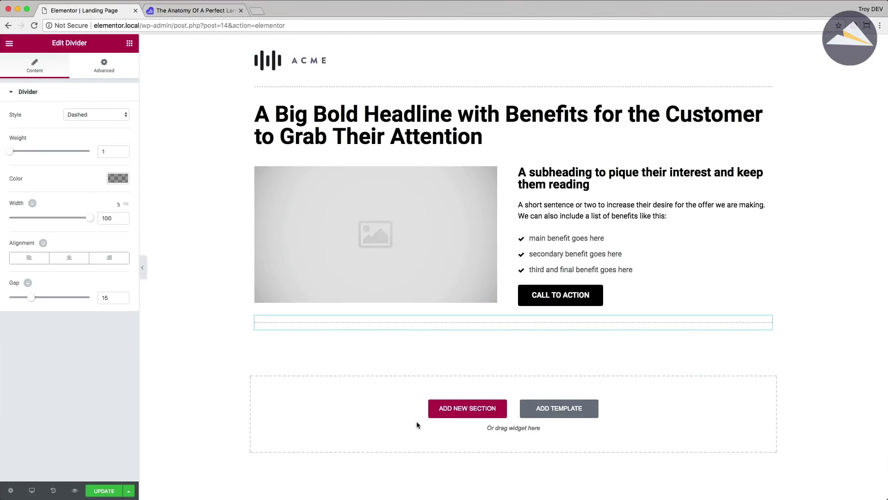
click(469, 408)
click(442, 425)
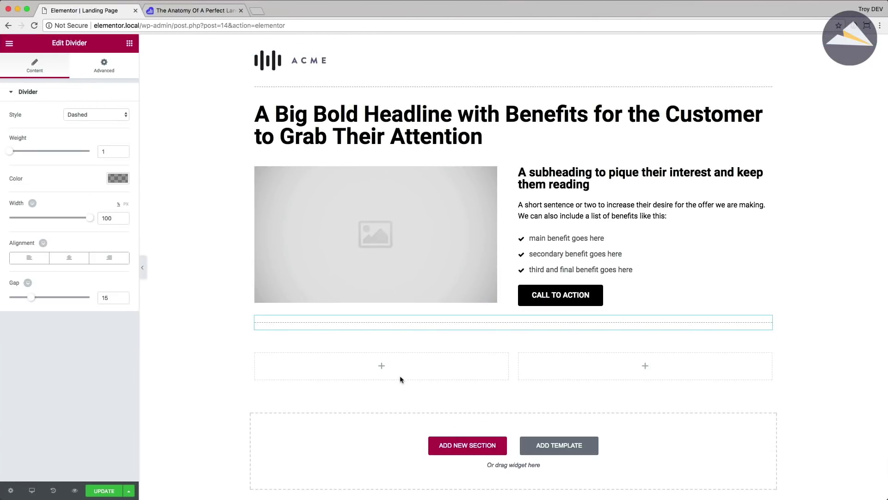
Step: Drop a Testimonial widget into the new section's left column
click(383, 366)
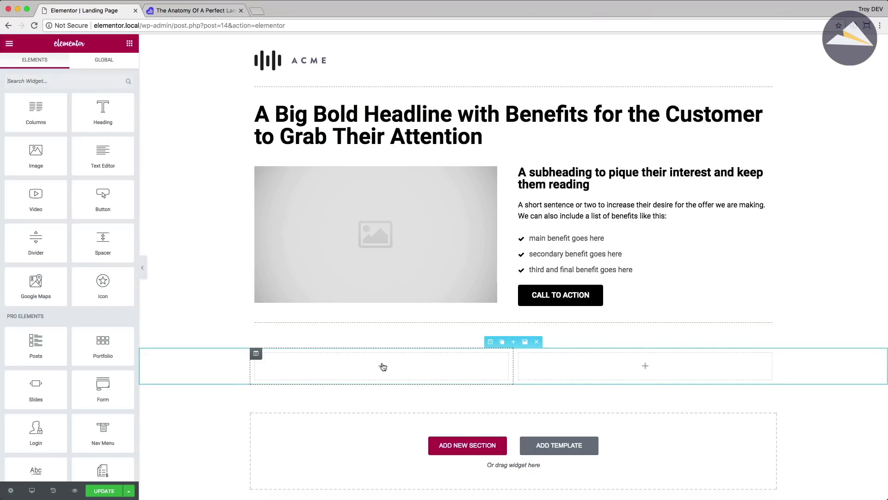
click(53, 81)
text(tes)
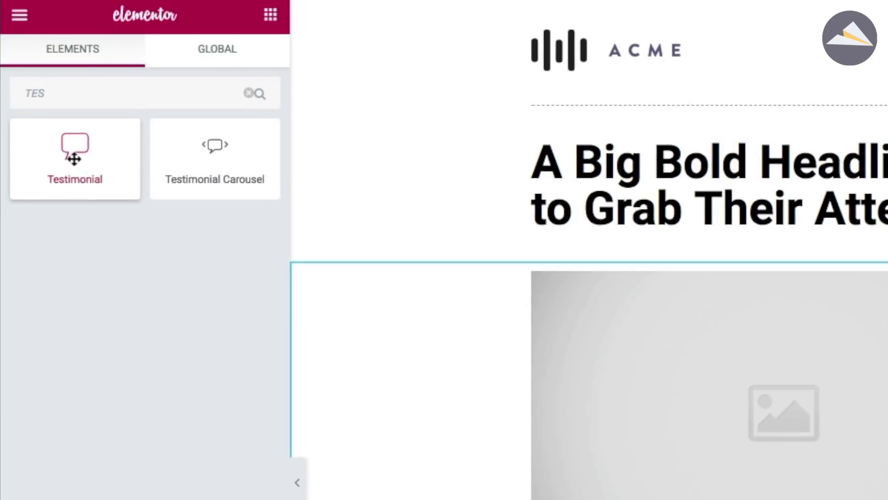
drag(74, 158, 756, 499)
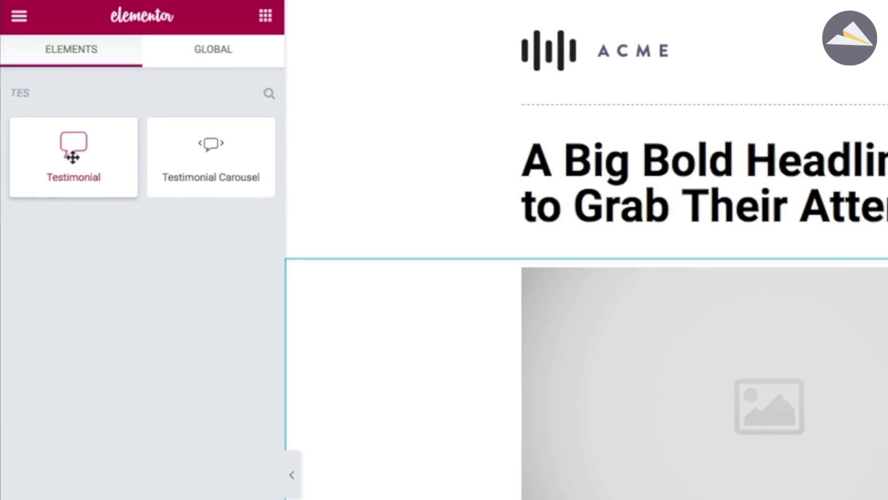
drag(365, 366, 366, 366)
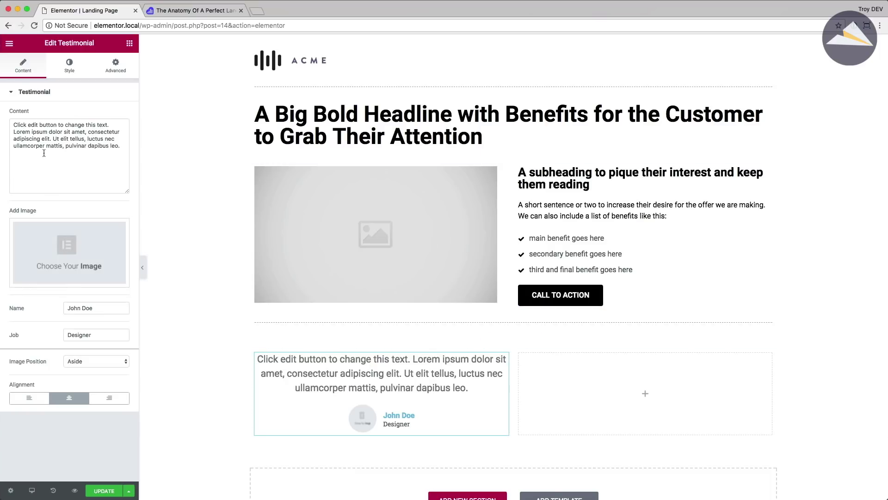
Step: Set the testimonial to Center alignment with the image positioned Aside
click(81, 361)
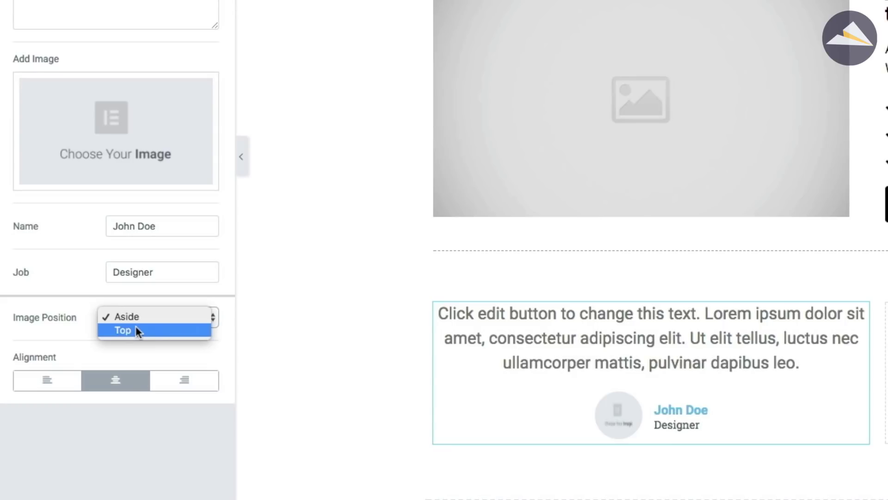
click(48, 380)
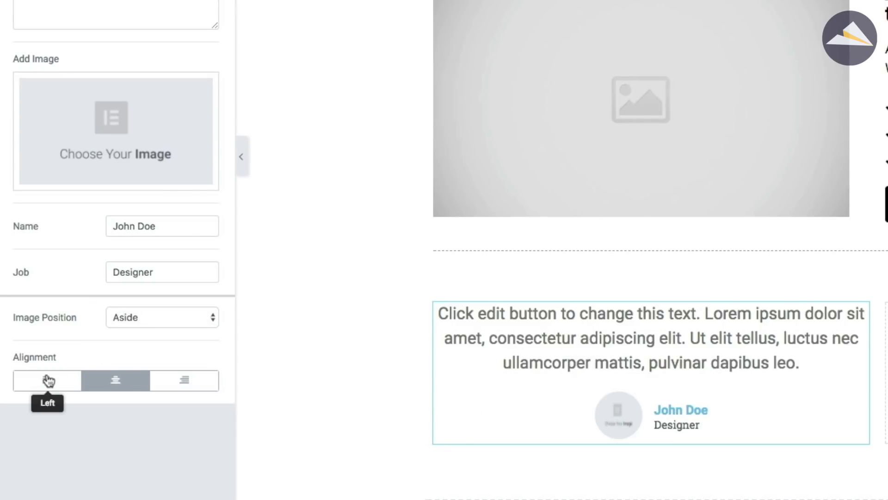
click(48, 380)
click(129, 317)
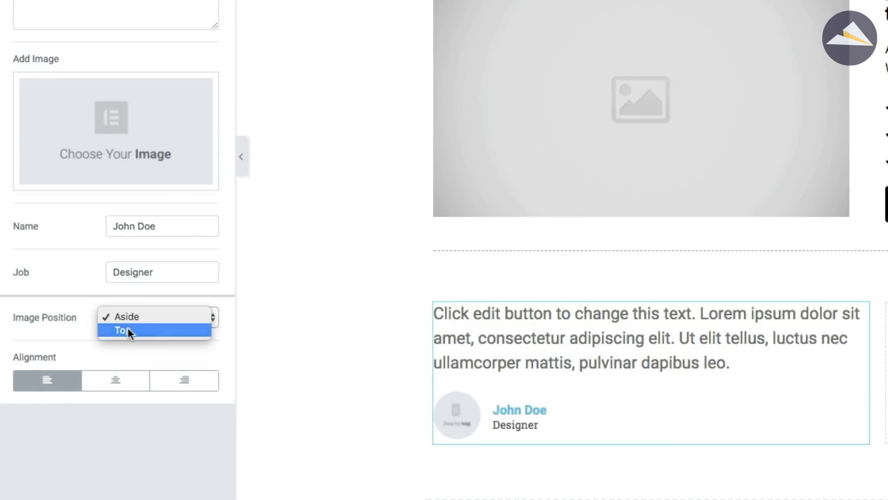
click(128, 329)
click(114, 384)
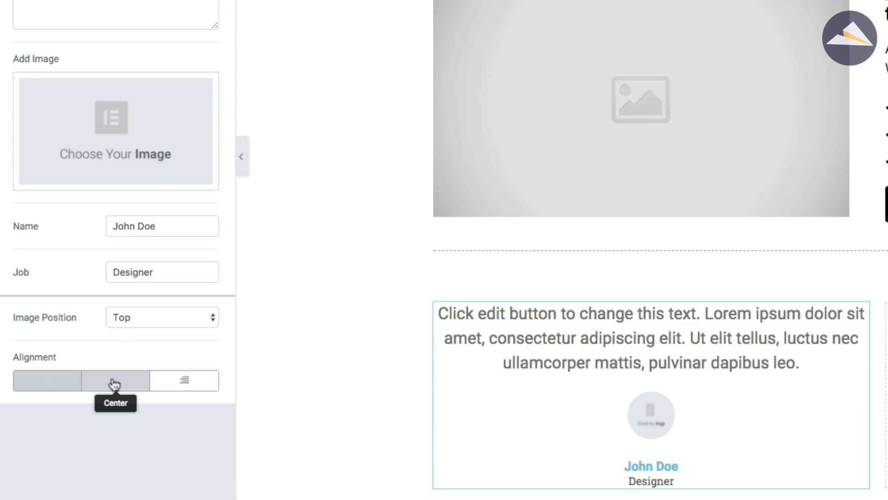
click(132, 318)
click(129, 303)
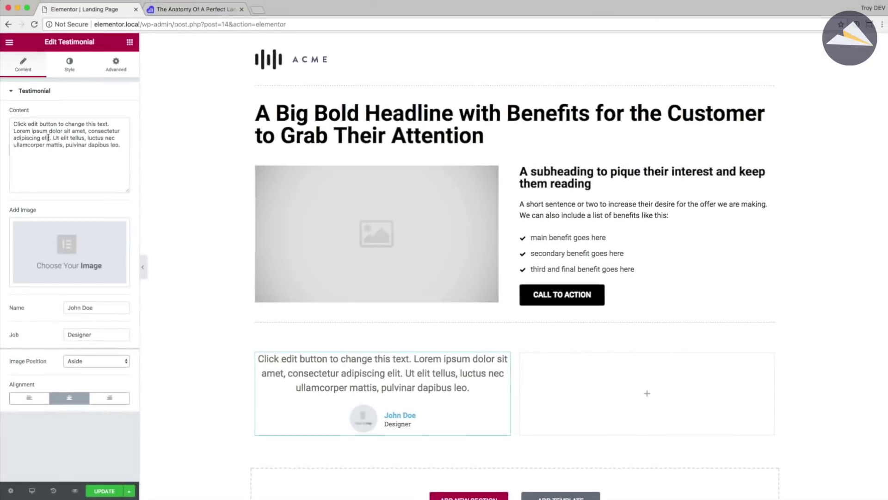
Step: Replace the quote with 'Some positive words here about the offer from a happy customer or user to add some social proof.'
triple_click(48, 138)
text(So)
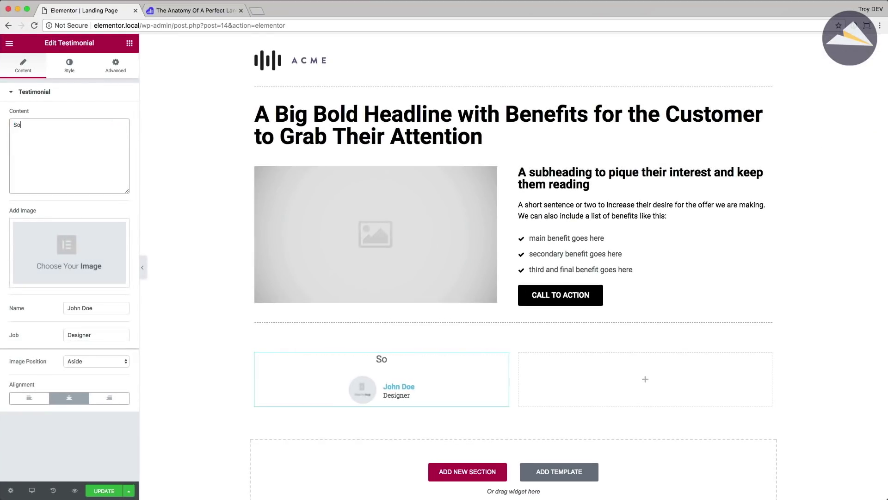
text(me positive wirds)
key(BackSpace)
key(BackSpace)
key(BackSpace)
key(BackSpace)
text(ords here)
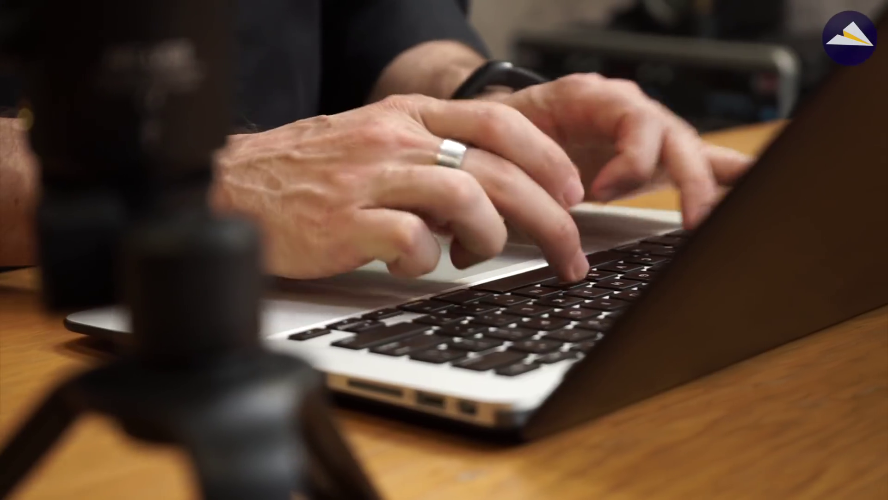
text(about the offer)
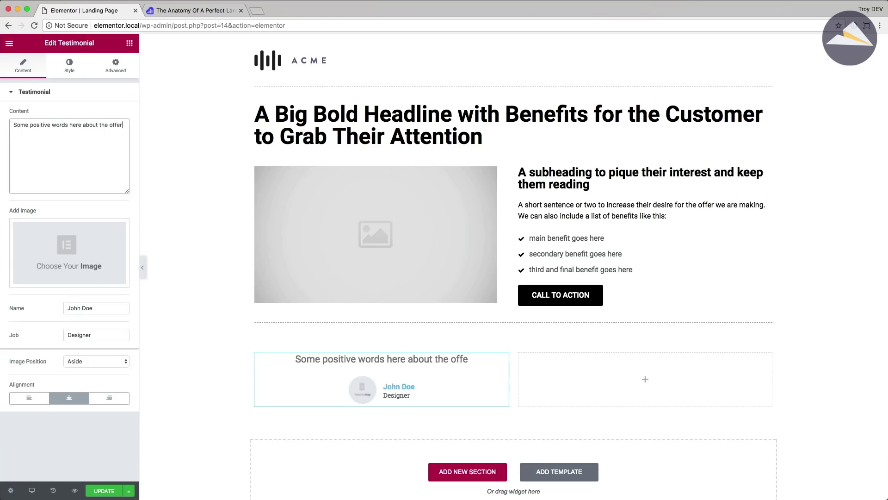
text(from a hap)
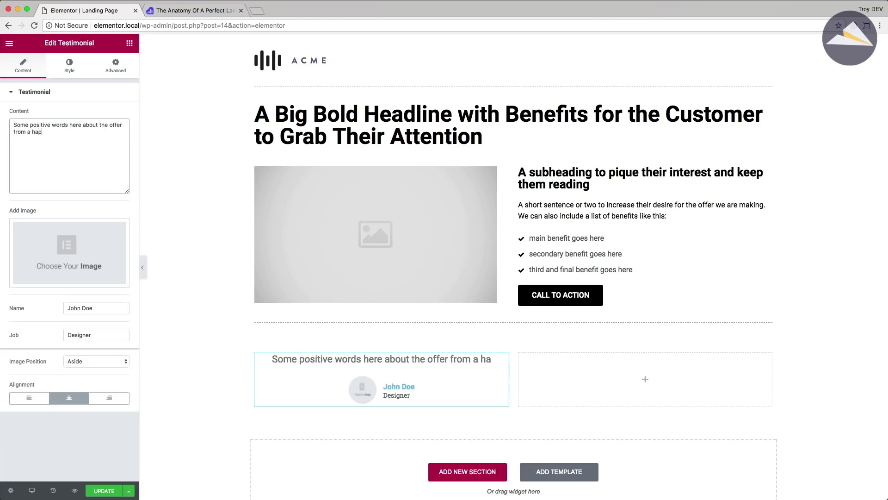
text(py customer or user to add some social proof.)
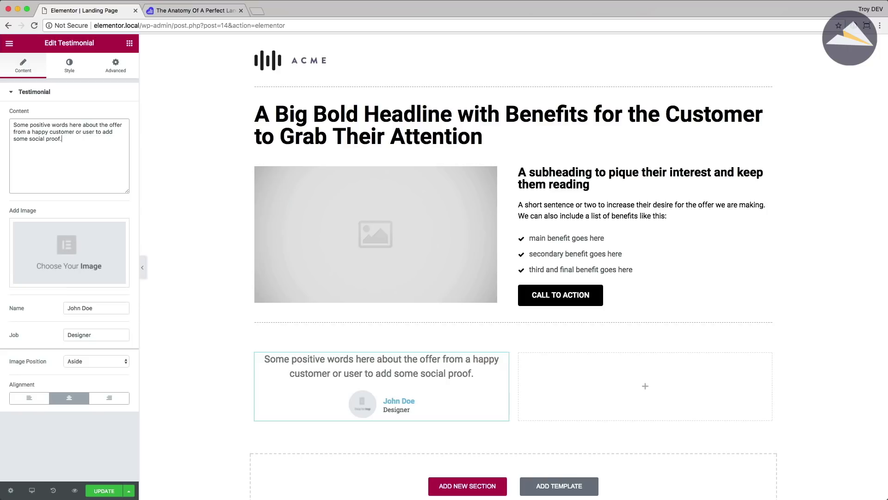
Step: Insert the avatar placeholder image as the testimonial's headshot
click(53, 248)
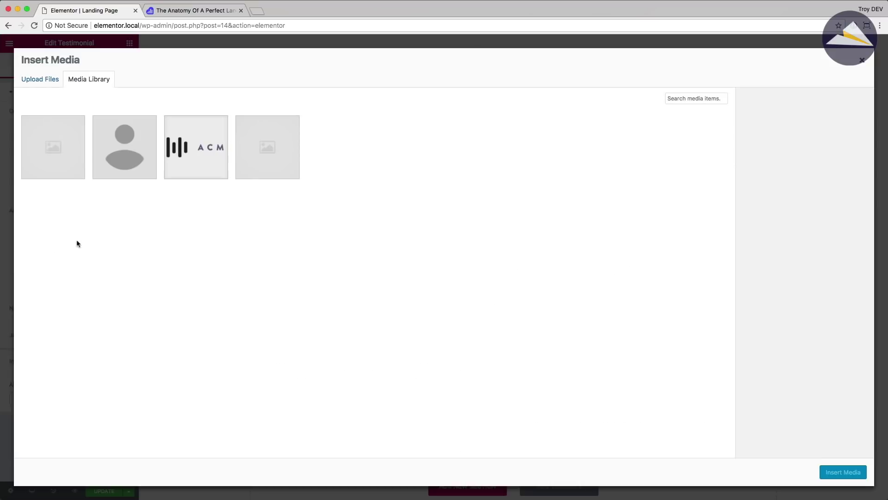
click(139, 159)
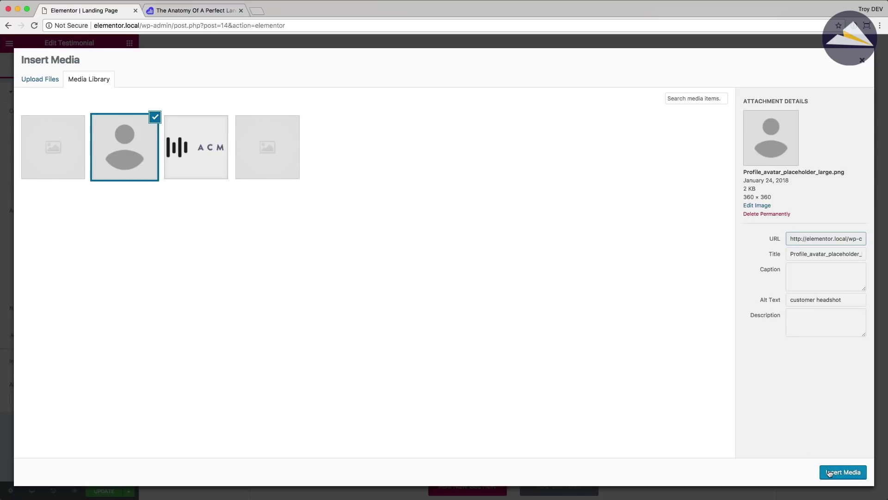
click(830, 472)
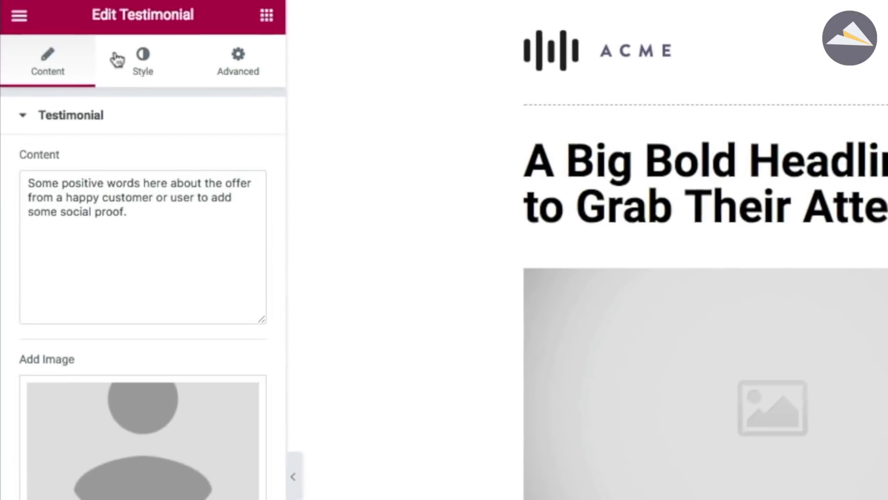
Step: Make the testimonial's content text and name black, then duplicate it
click(143, 77)
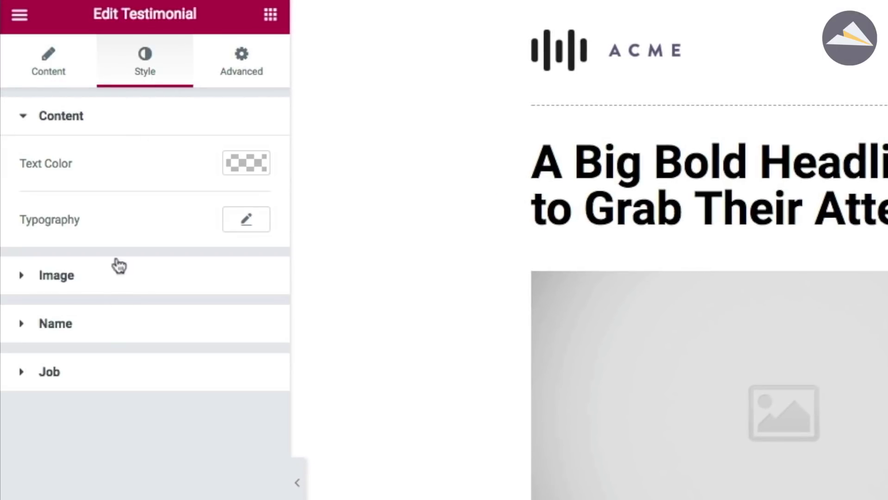
click(230, 164)
click(174, 396)
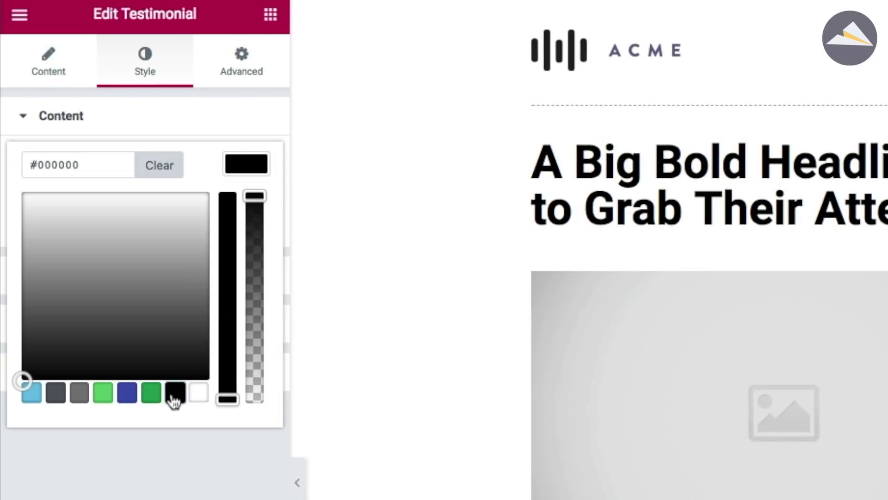
click(231, 165)
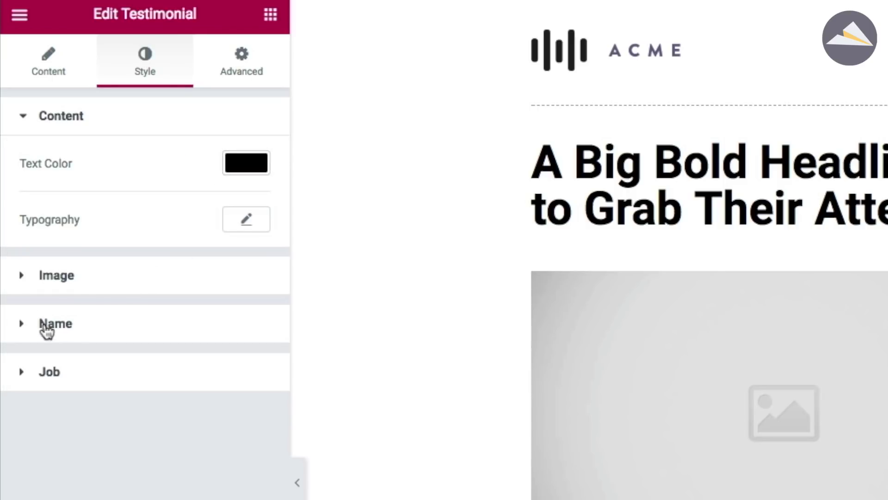
click(23, 330)
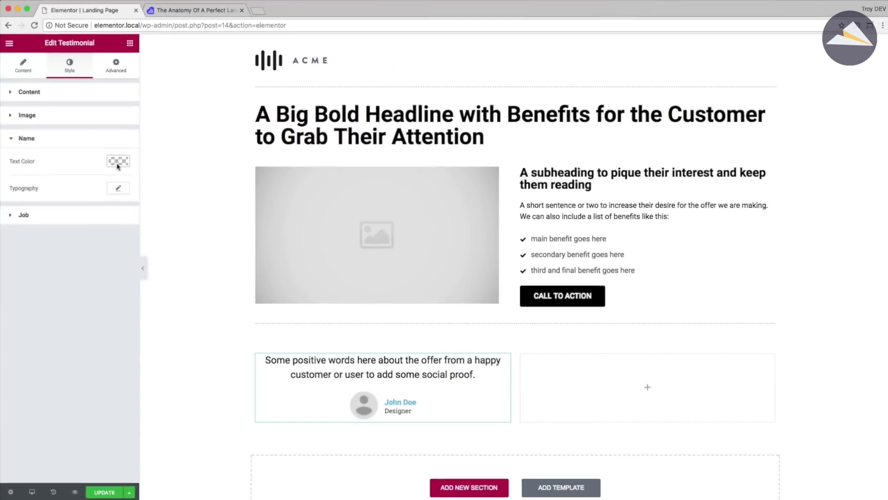
click(240, 255)
click(84, 271)
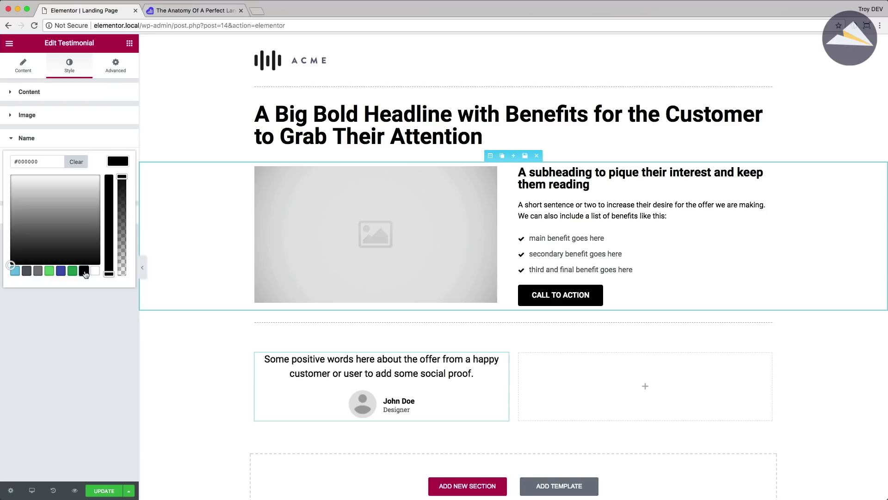
click(493, 358)
Step: Move the duplicate testimonial into the right column and rename its person Jane Doe
drag(491, 358, 651, 373)
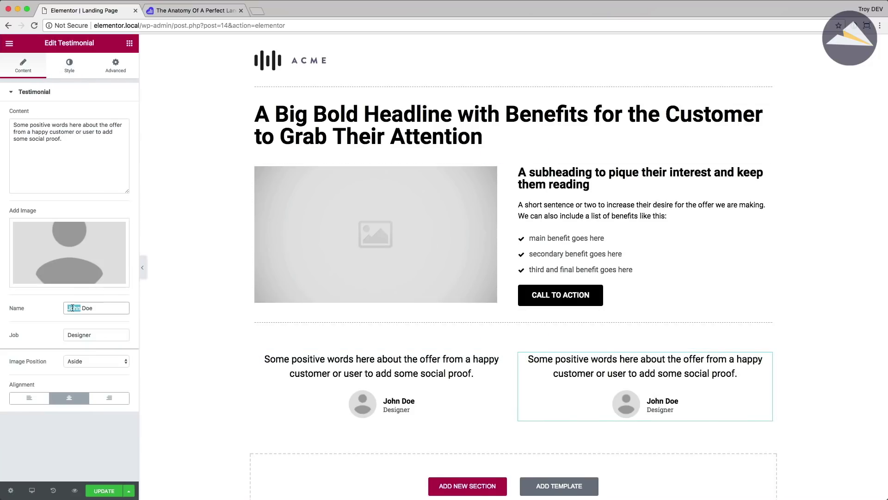
text(Jane)
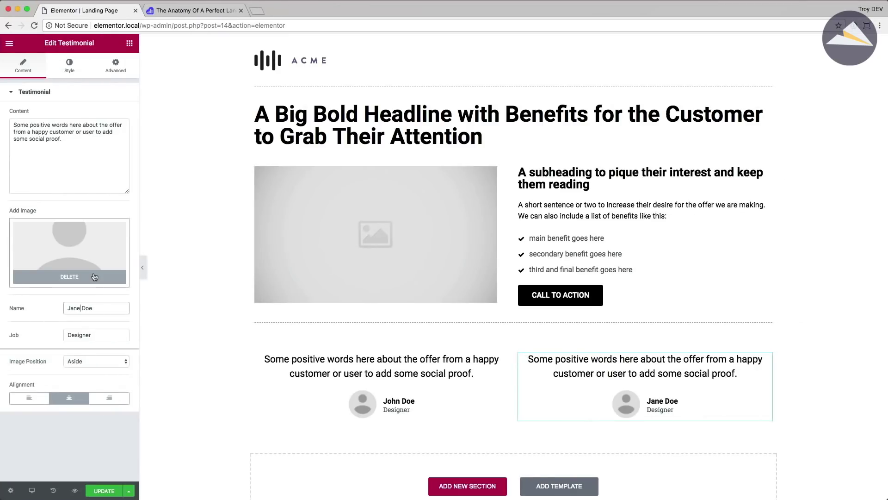
click(185, 13)
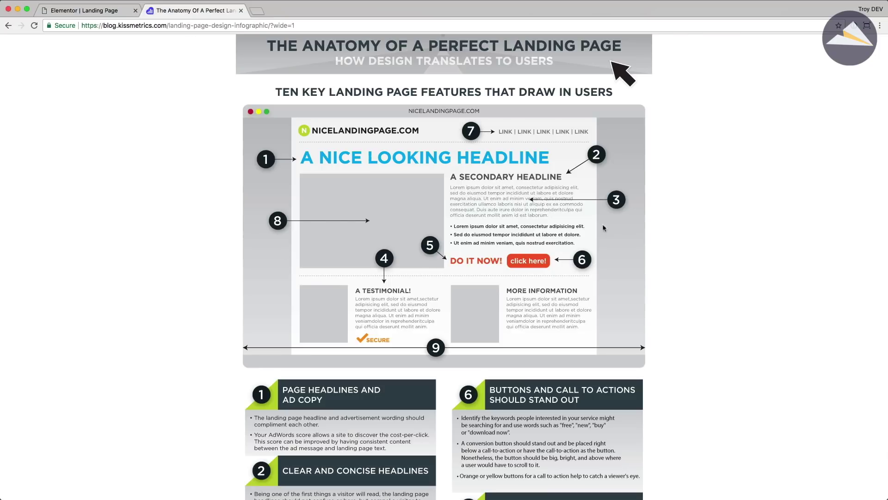
click(84, 11)
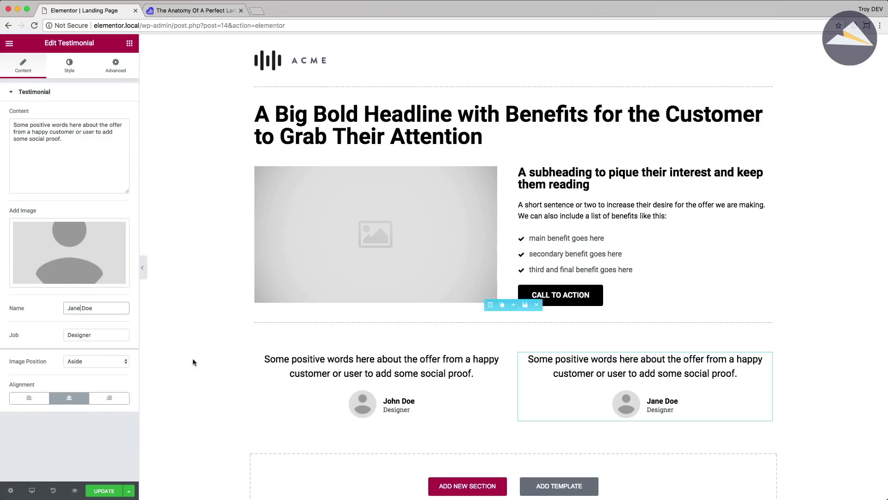
scroll(231, 370, down, 2)
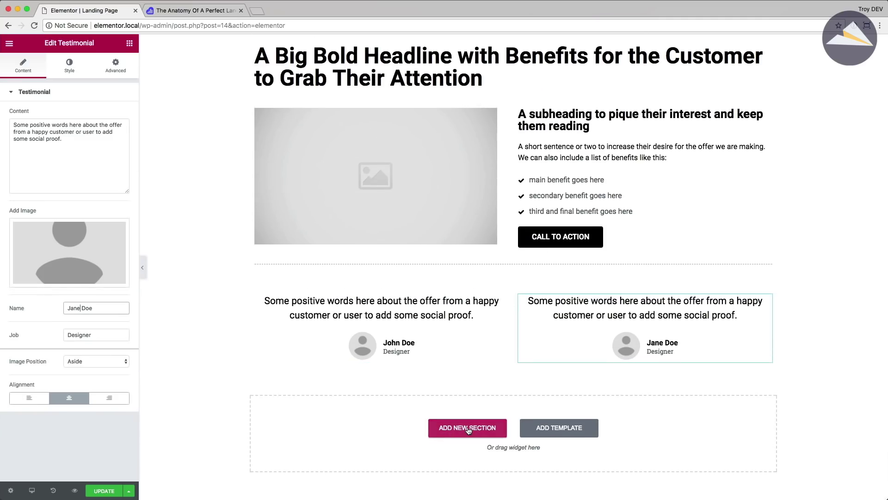
Step: Add a one-column section below the testimonials with a classic rgba(0,0,0,0.3) gray background
click(468, 429)
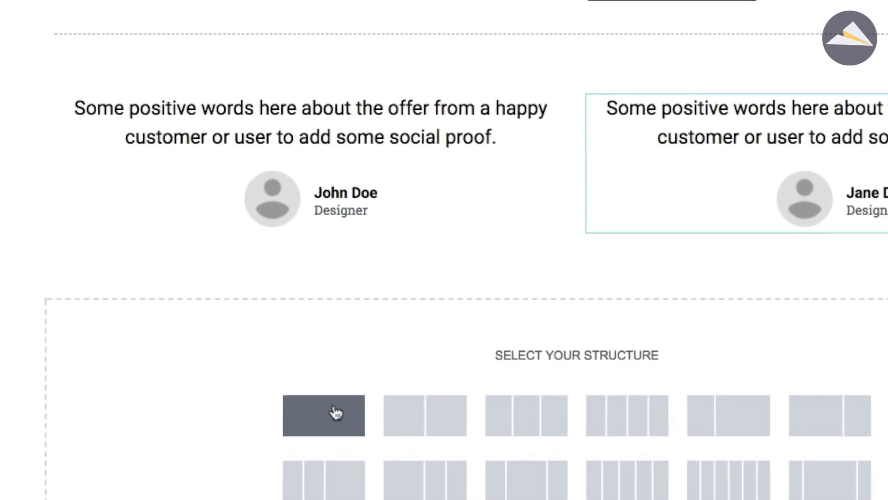
click(356, 429)
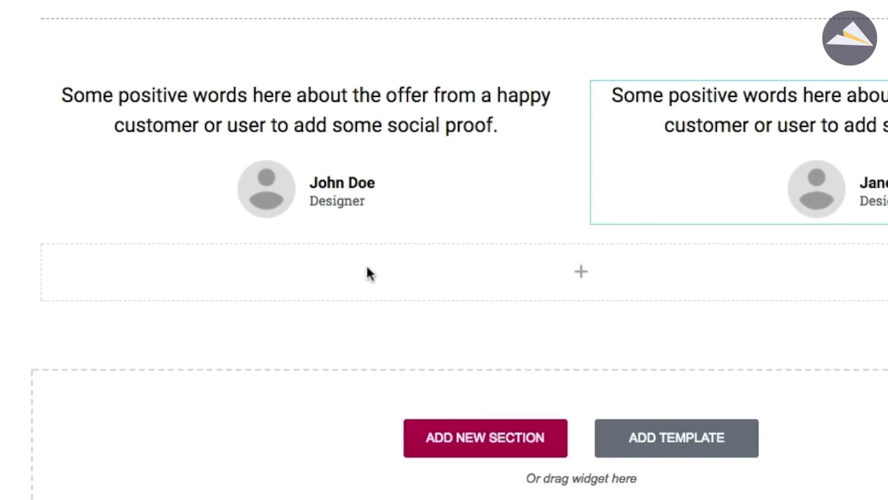
click(533, 221)
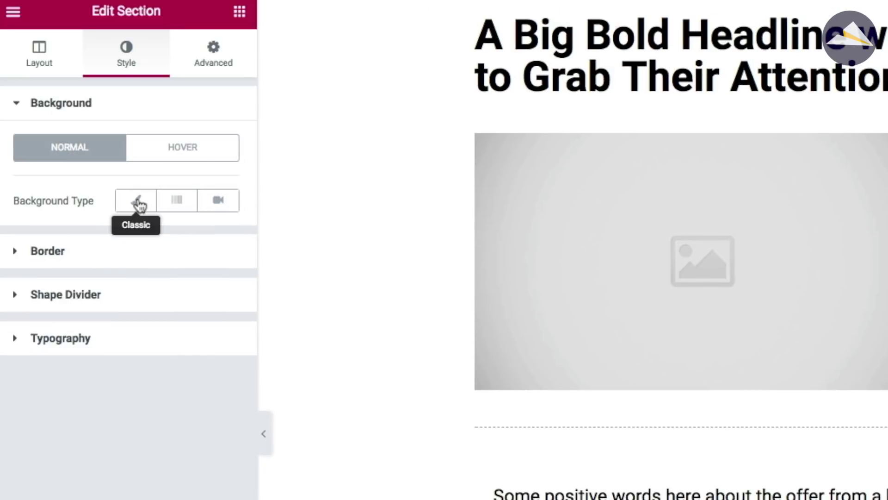
click(138, 202)
click(217, 252)
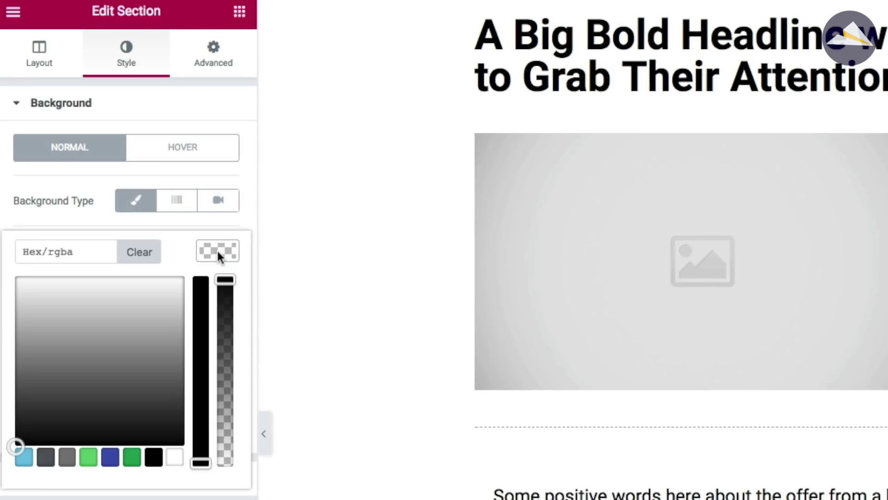
drag(229, 300, 236, 428)
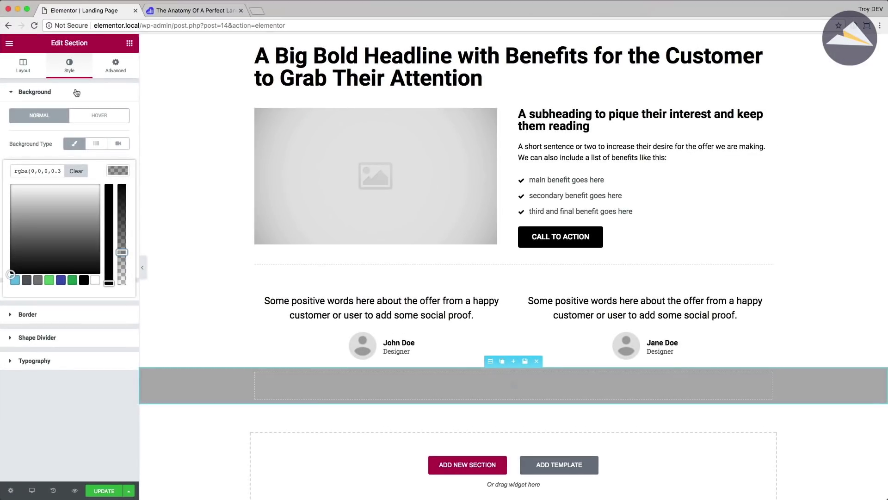
click(129, 44)
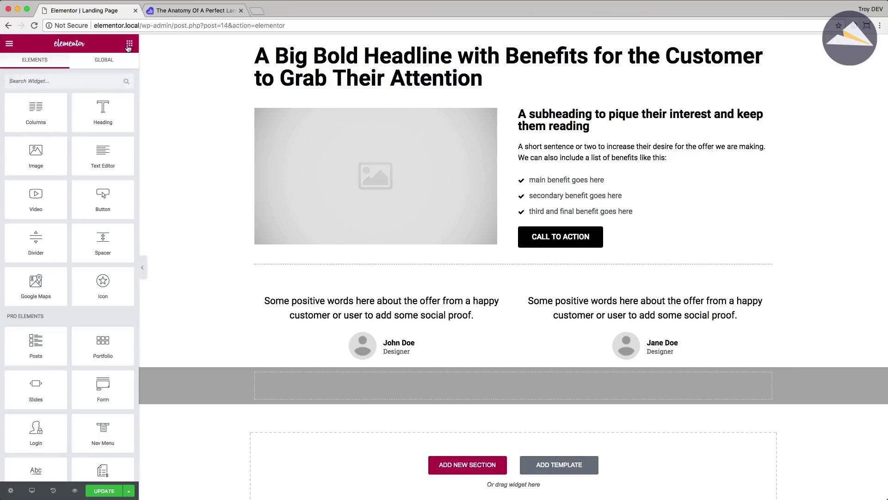
Step: Add a Heading widget to the empty gray footer and make its text colour white
drag(174, 187, 441, 385)
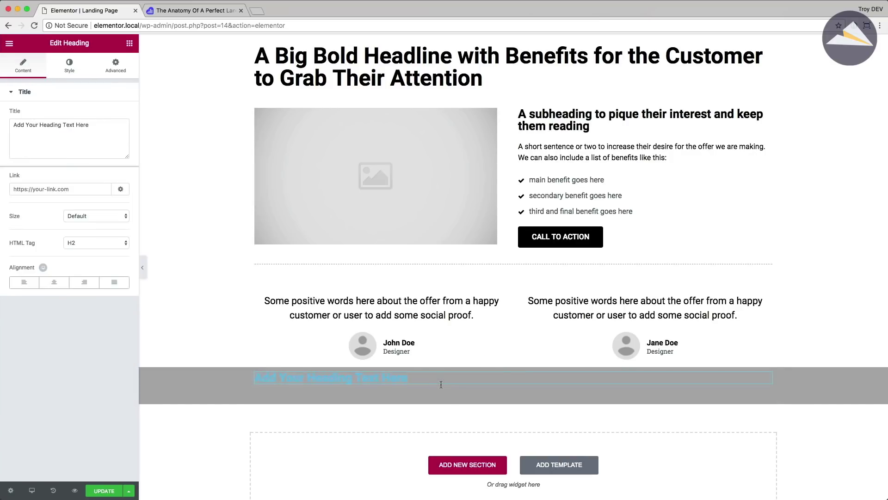
click(70, 65)
click(119, 114)
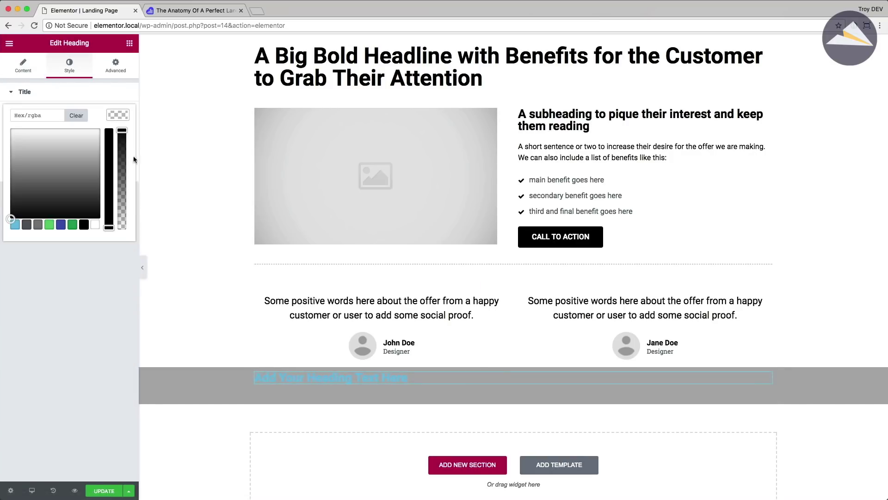
click(96, 225)
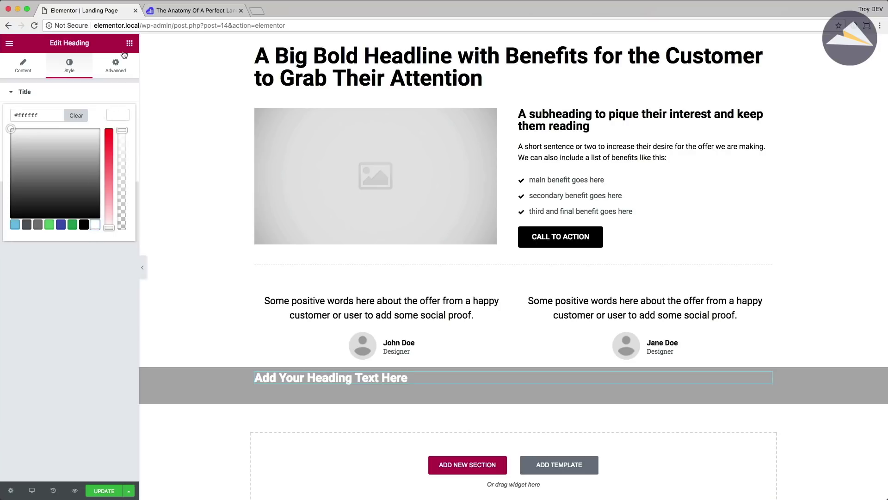
click(116, 115)
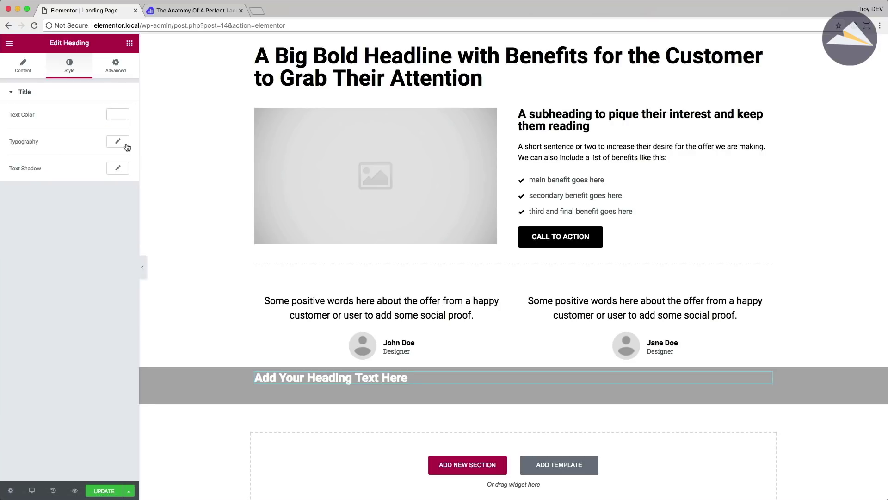
Step: Render the footer heading as a centred paragraph using the p HTML tag
click(40, 69)
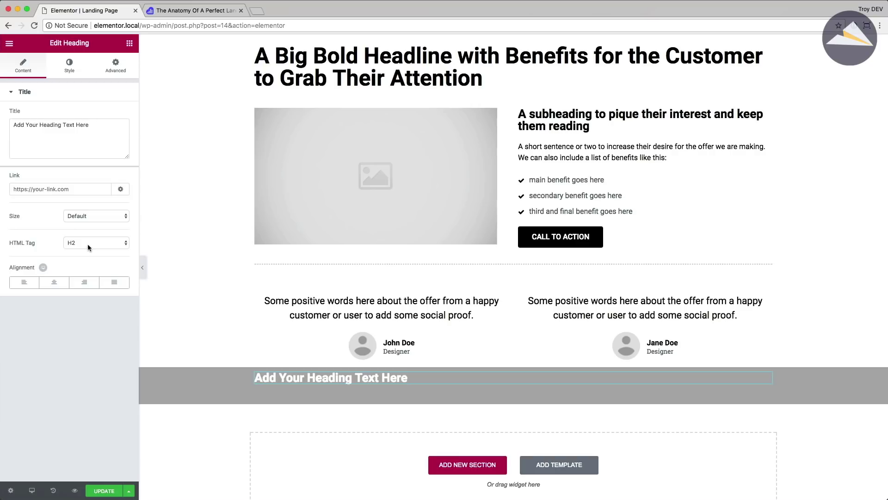
click(87, 243)
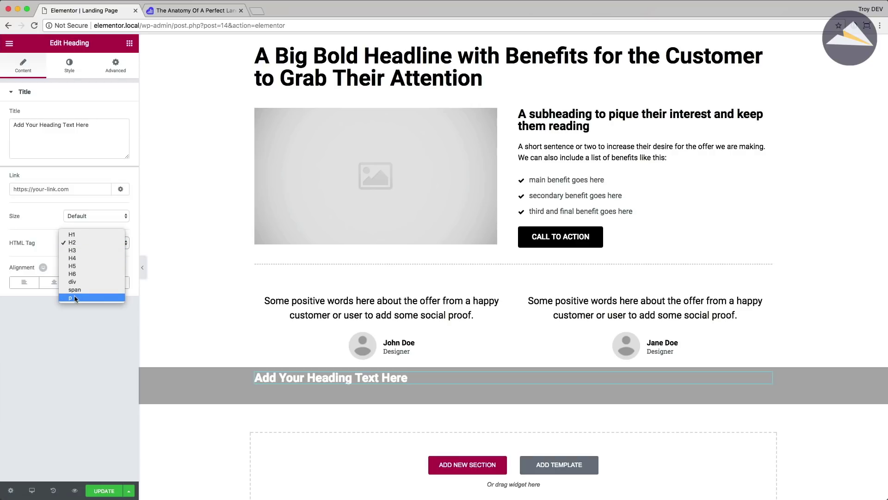
click(74, 298)
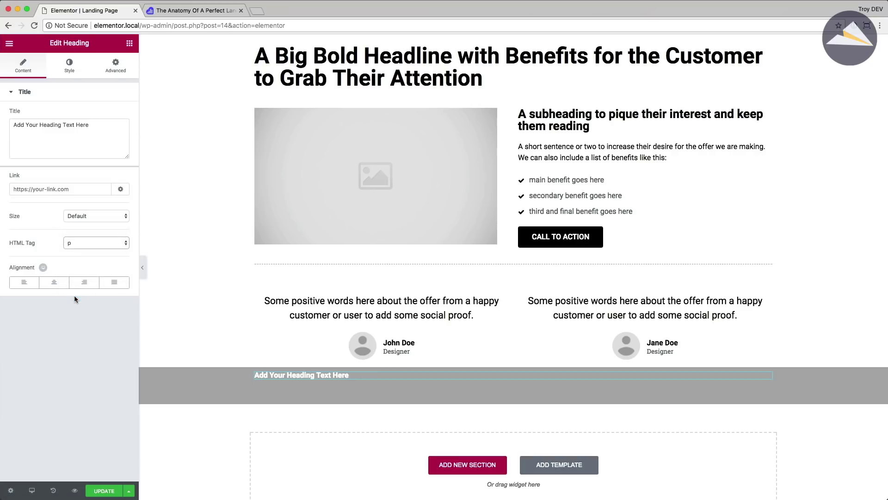
click(55, 282)
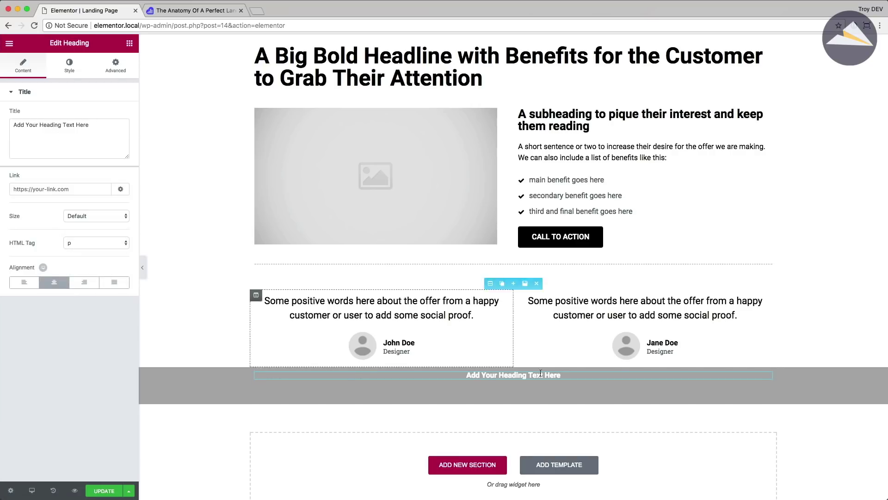
Step: Type '© 2018 Acme Widgets' into the footer heading and remove its bold
click(510, 374)
key(super+a)
text(©)
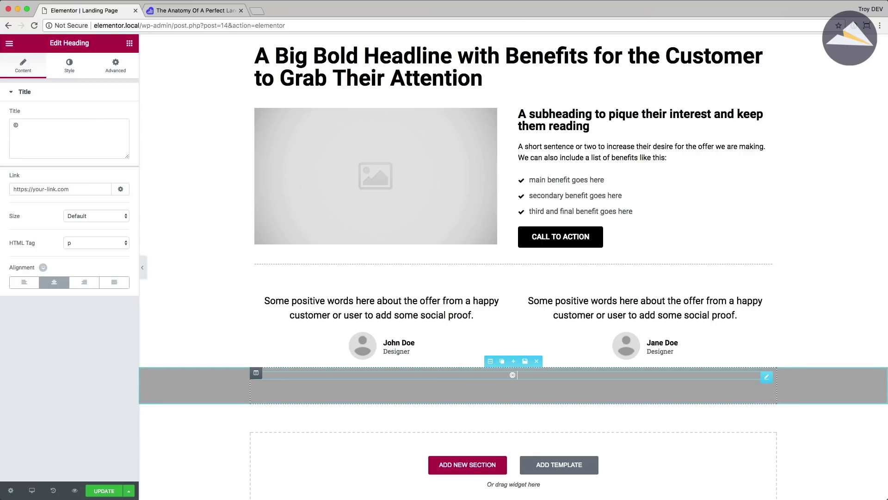
text( 2018 Acme Widgets)
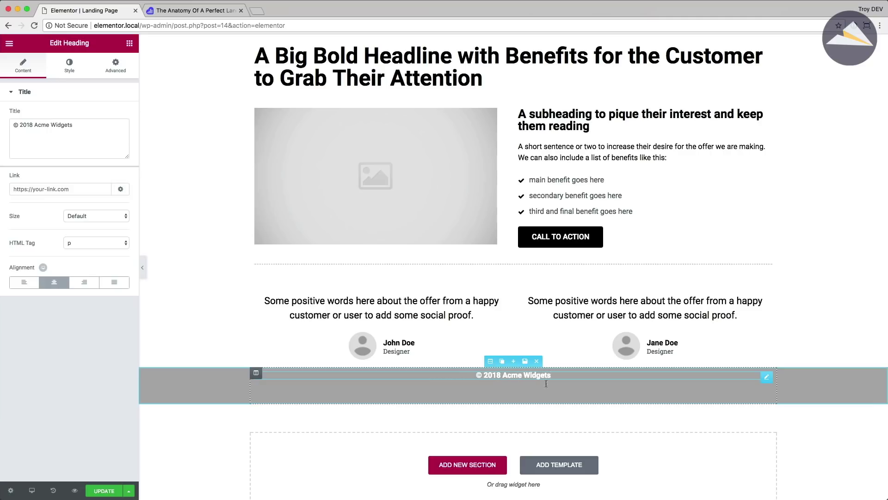
click(521, 374)
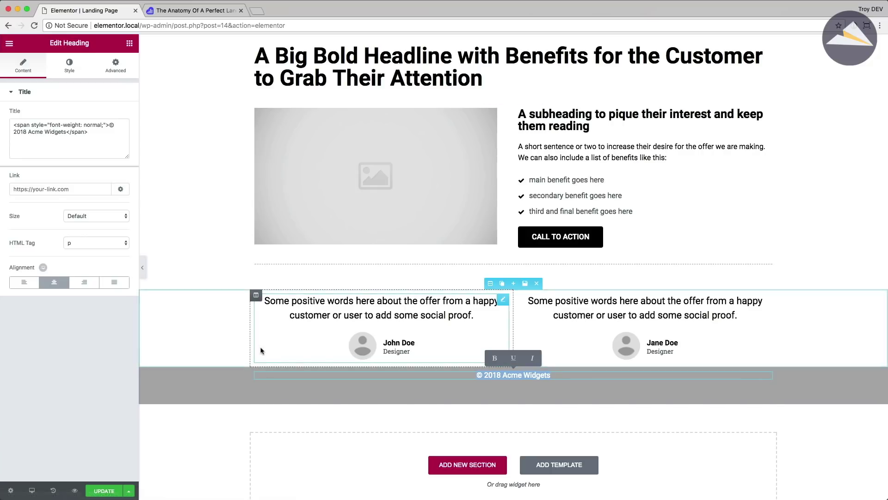
click(278, 392)
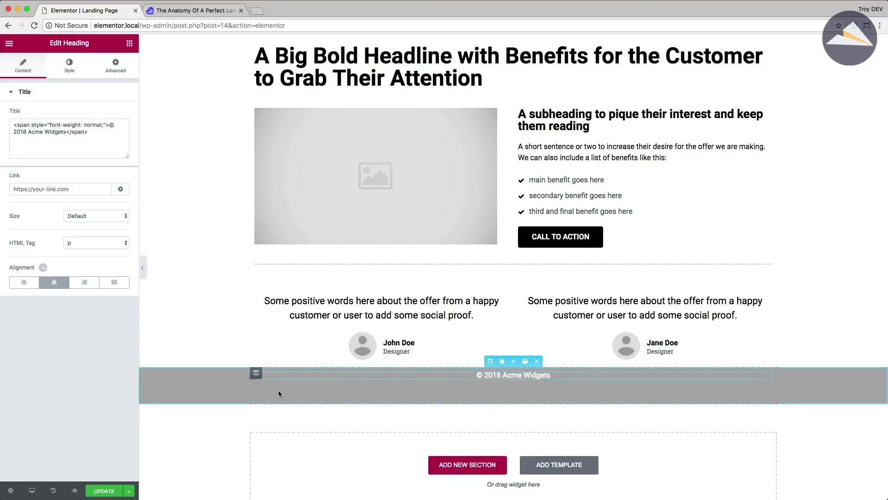
click(490, 360)
click(116, 65)
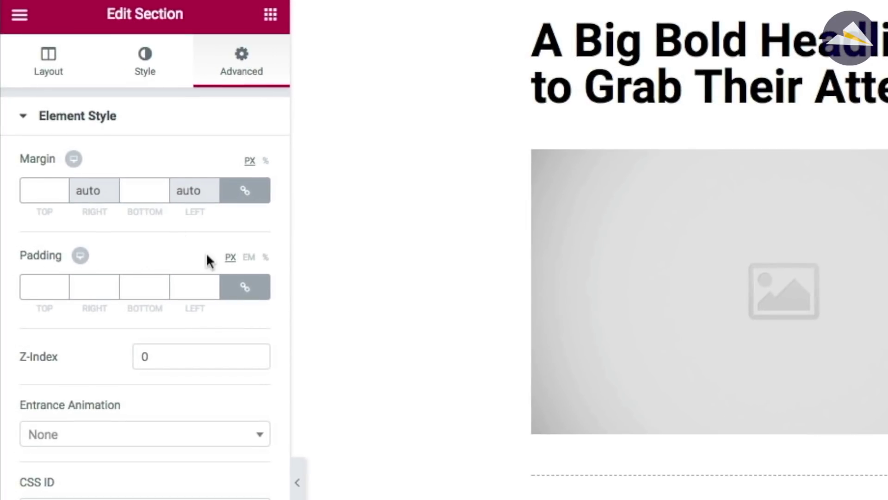
Step: Give the footer unlinked padding of 20 top and 60 bottom, then preview the page
click(245, 287)
drag(31, 289, 49, 291)
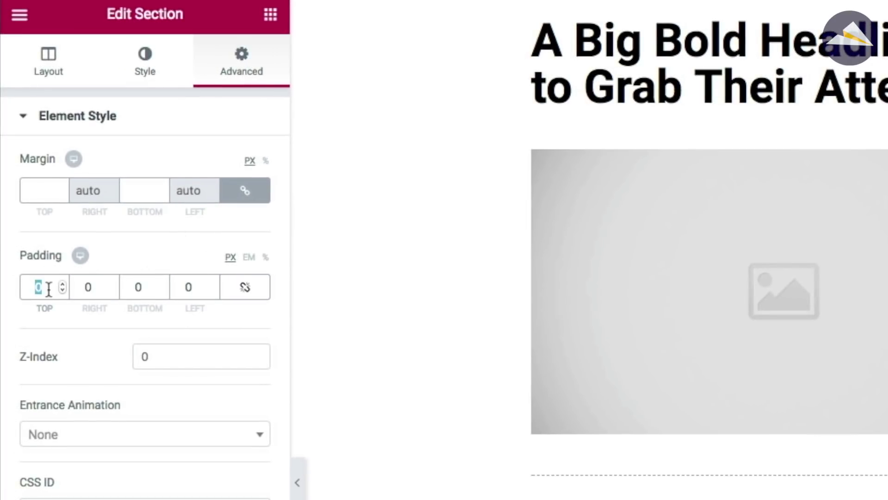
text(20)
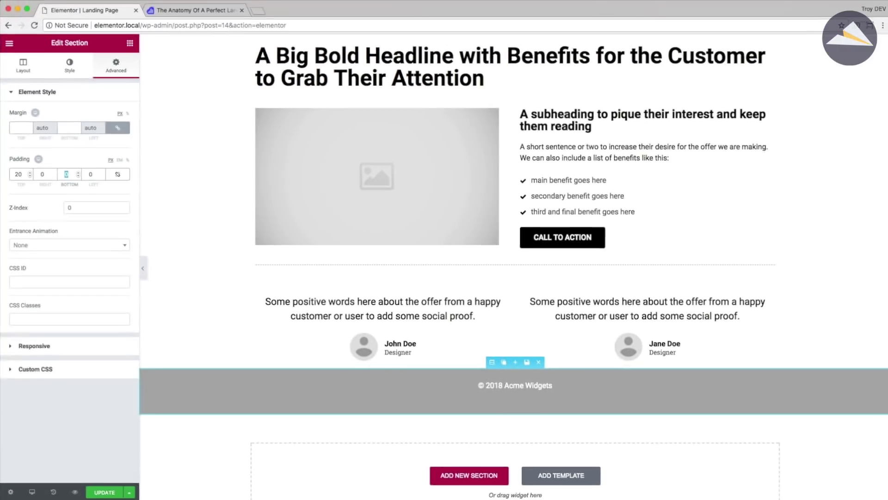
key(Tab)
key(Tab)
text(60)
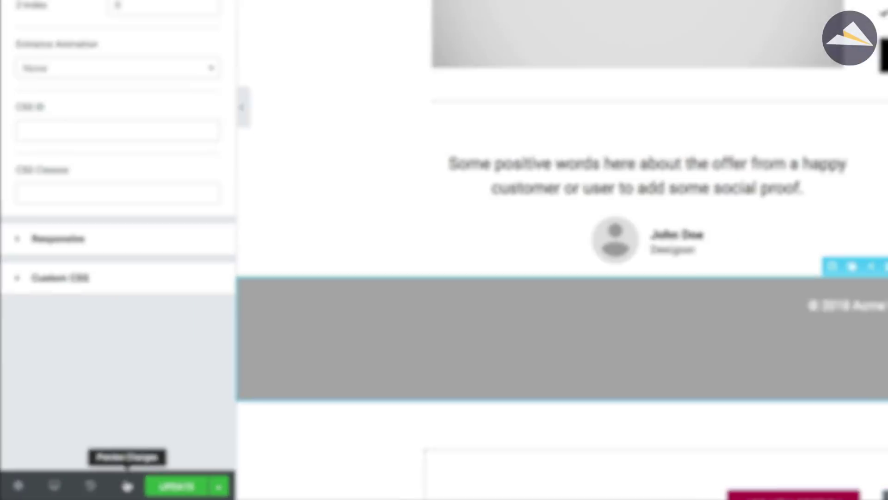
click(128, 485)
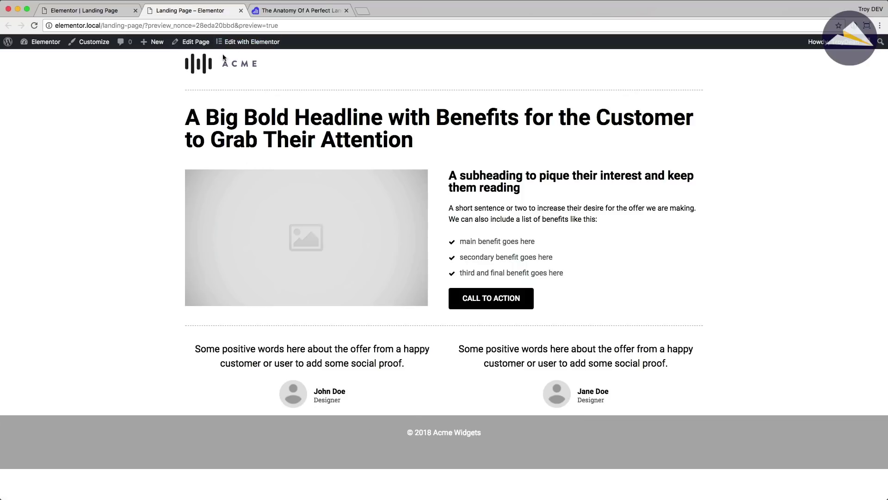
Step: Switch back from the preview to the Elementor editor browser tab
click(96, 12)
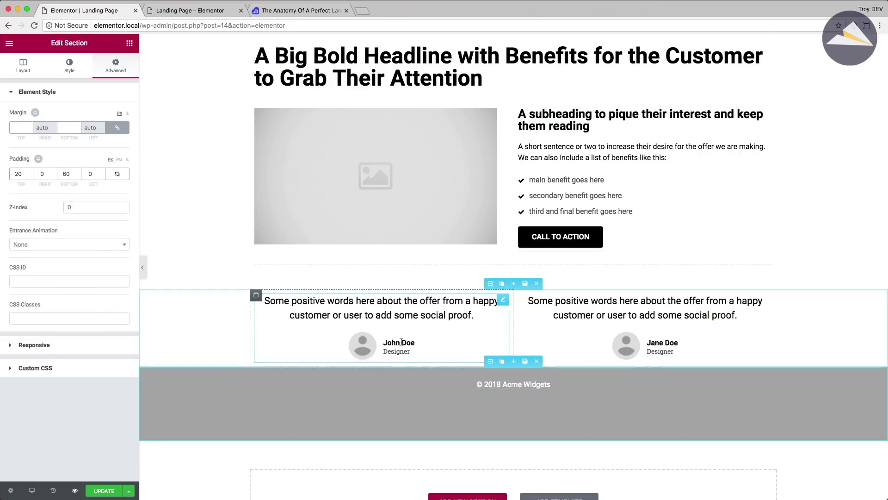
Step: Give the testimonials section 40 px bottom padding
click(489, 284)
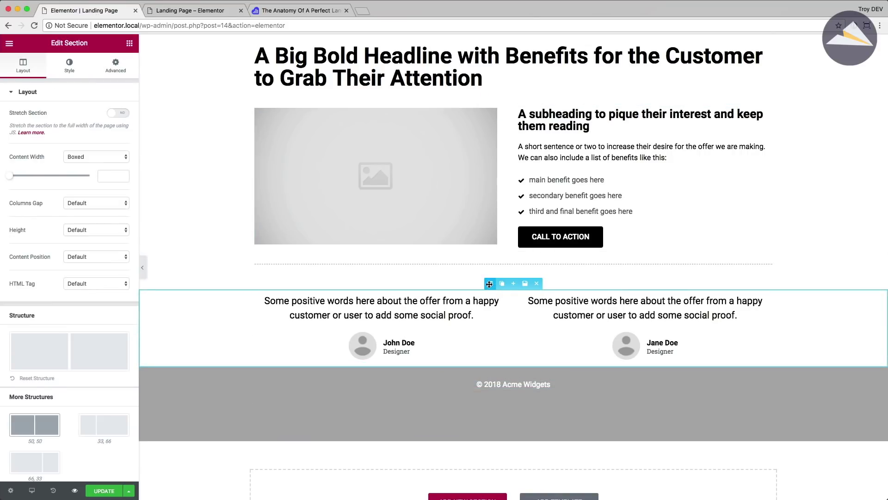
click(119, 70)
click(119, 175)
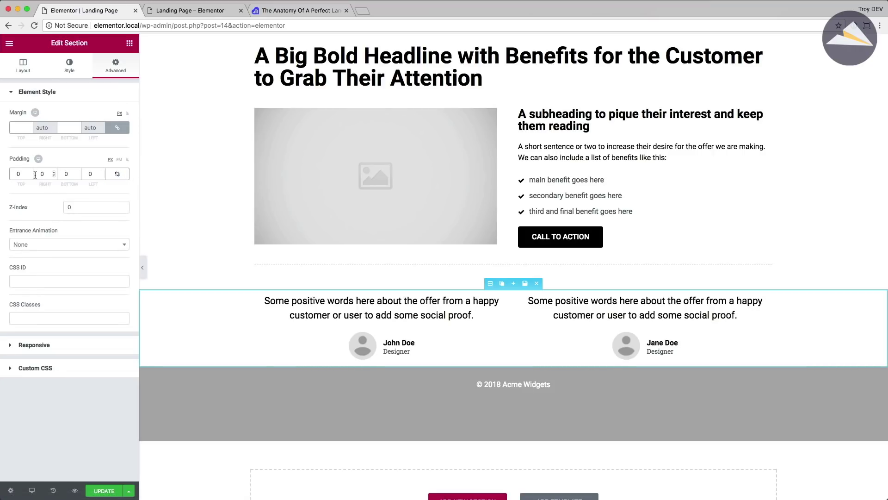
text(40)
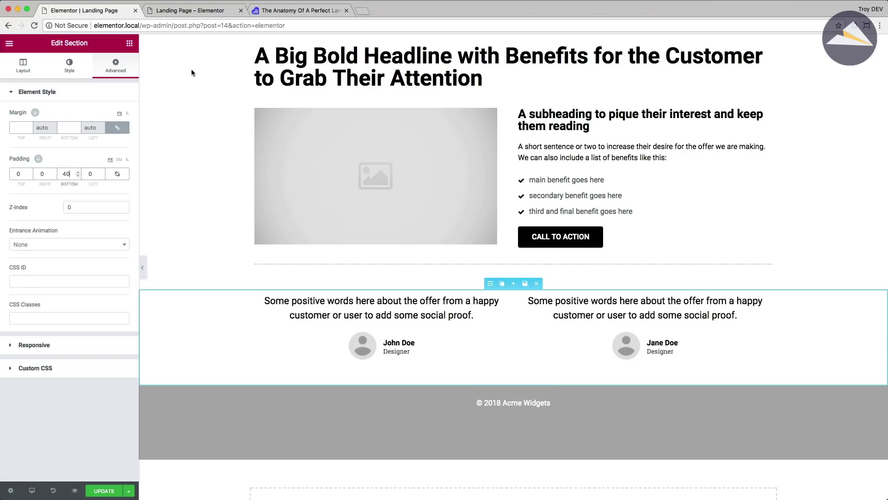
Step: Give the header section 20 px top padding, update the page, and view the refreshed preview
scroll(222, 73, up, 3)
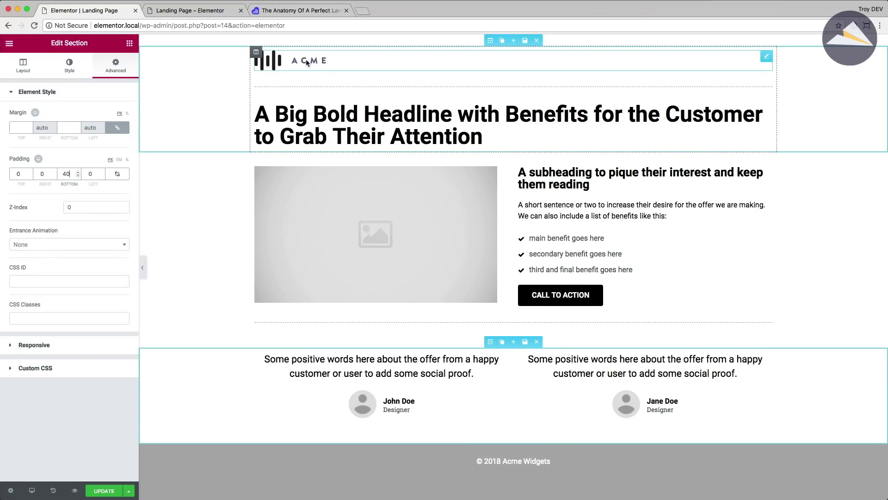
click(488, 43)
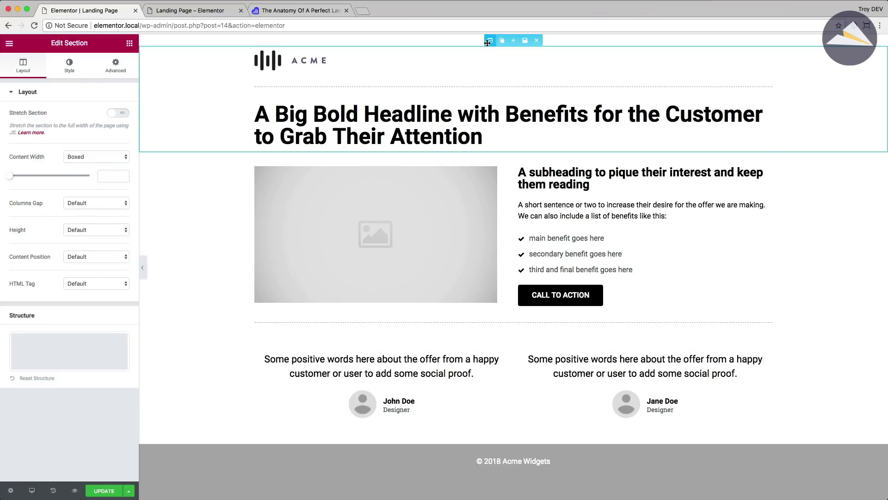
click(116, 67)
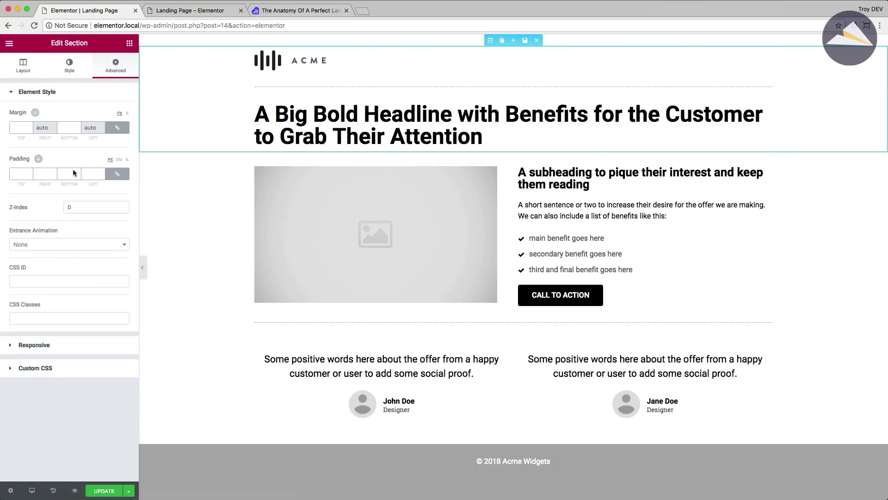
click(117, 175)
text(20)
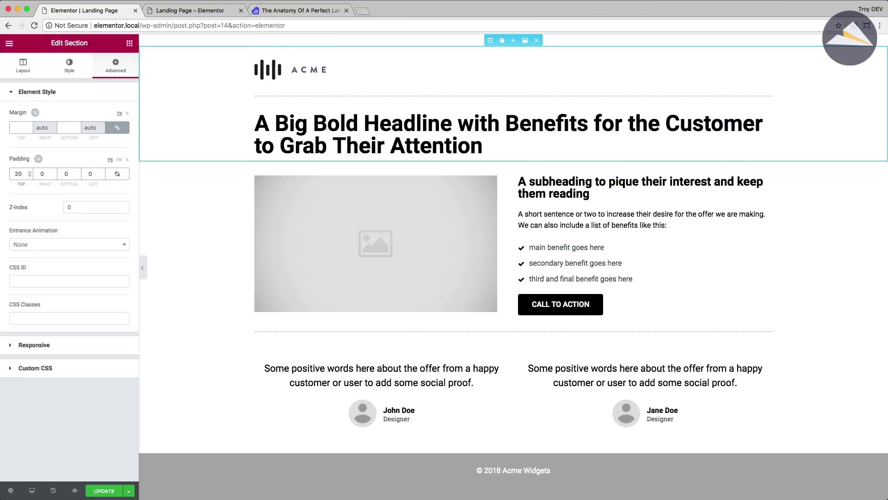
click(103, 491)
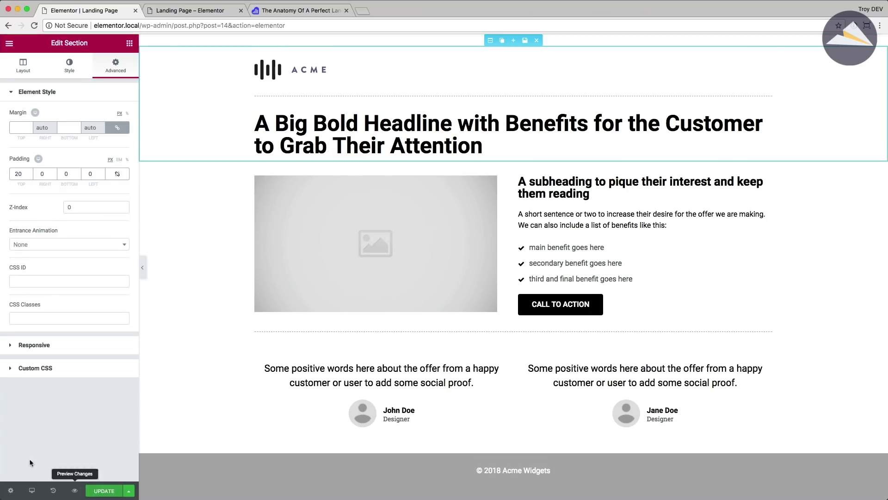
click(182, 13)
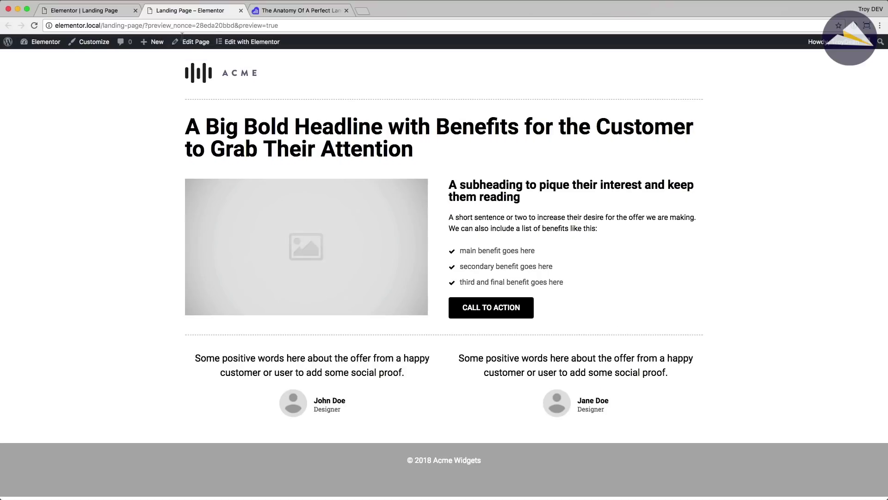